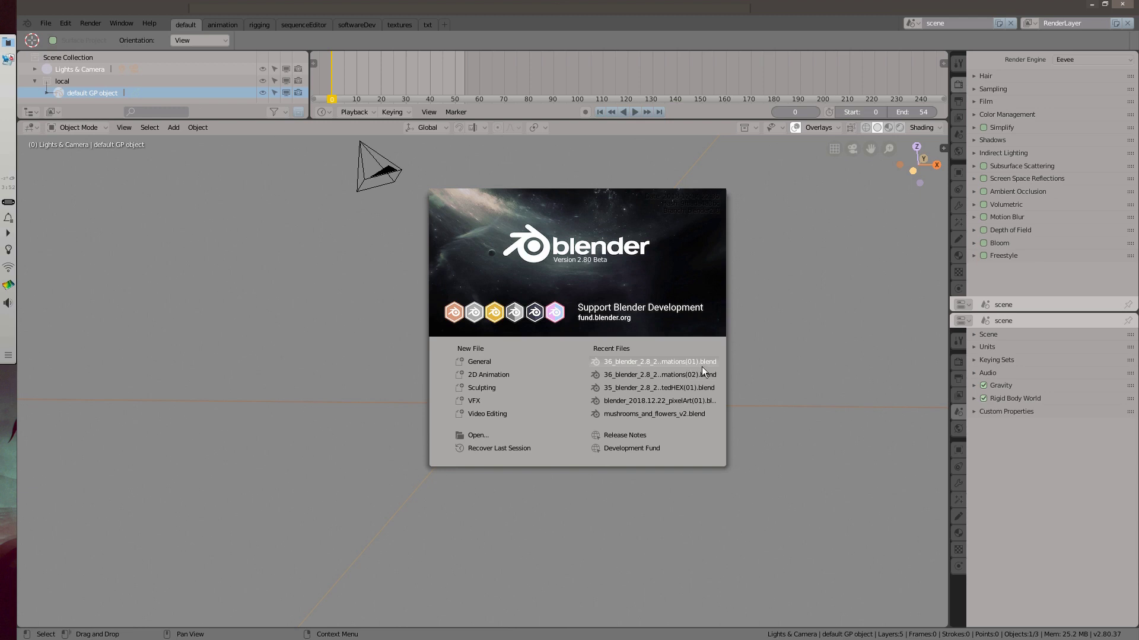
Step: Open the recent file 36_blender_2.8_2...mations(01).blend and show the head drawing in front view
left_click(701, 363)
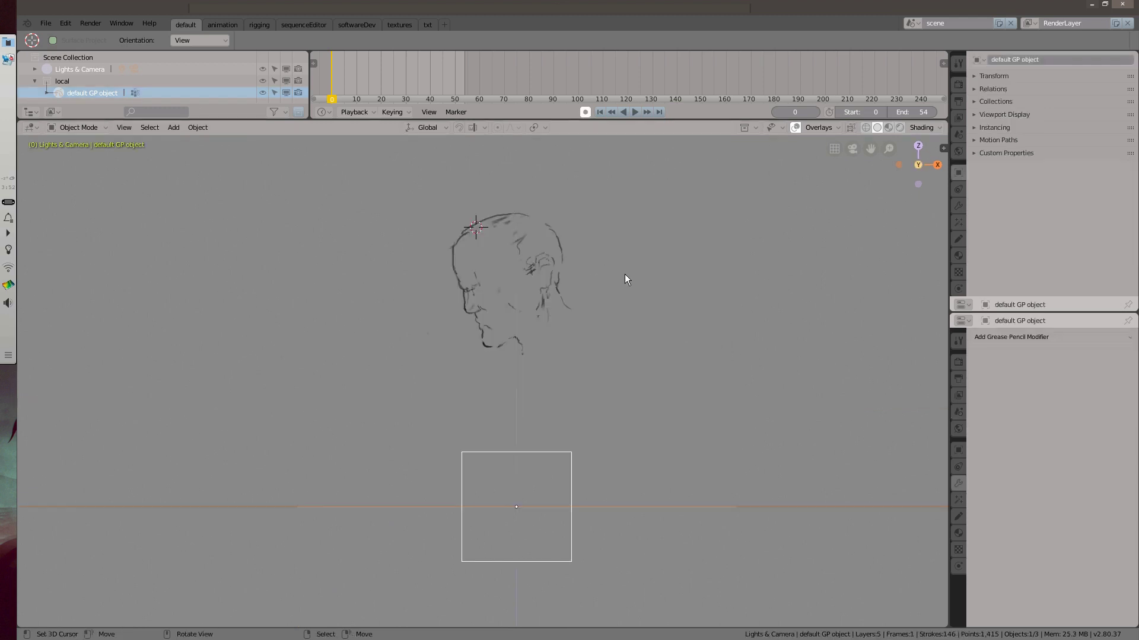
middle_click_drag(622, 276, 644, 300, "shift")
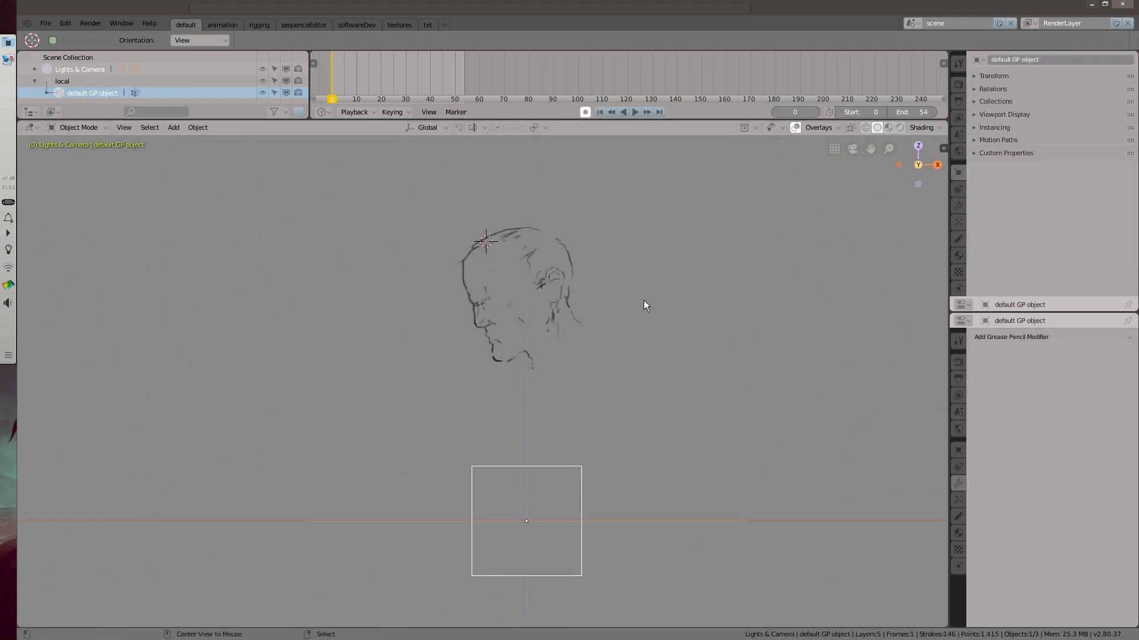
mouse_move(489, 326)
middle_mouse_down()
mouse_move(545, 372)
mouse_move(671, 314)
mouse_move(508, 351)
mouse_move(360, 357)
middle_mouse_up()
key("grave")
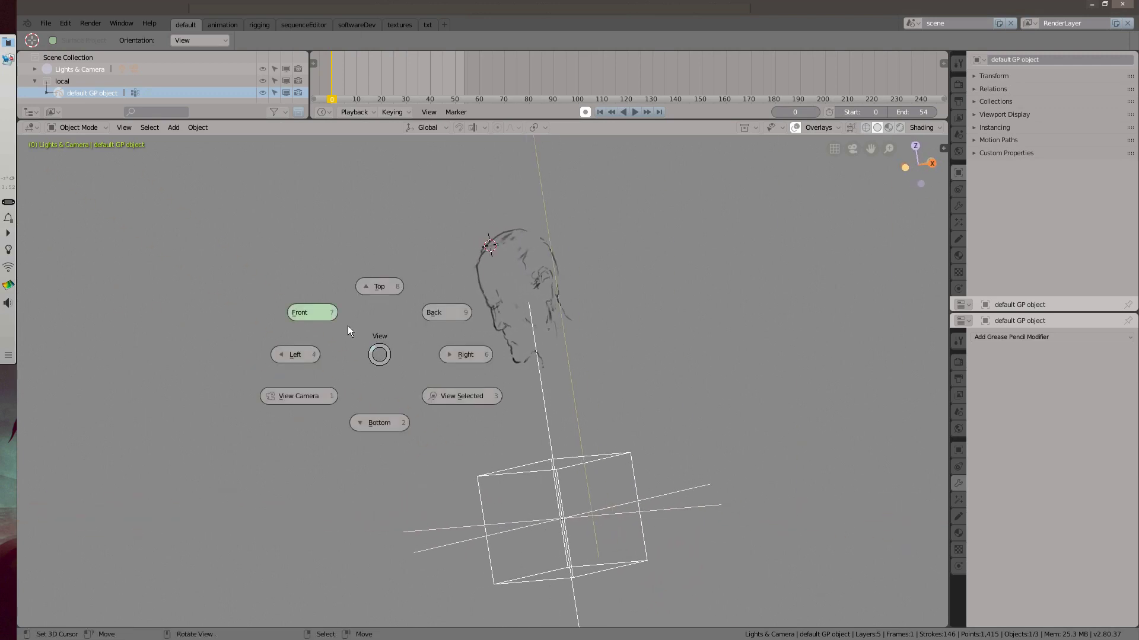
left_click(349, 327)
Step: Add a single-bone armature and clear its location so it sits at the world origin
left_click(173, 127)
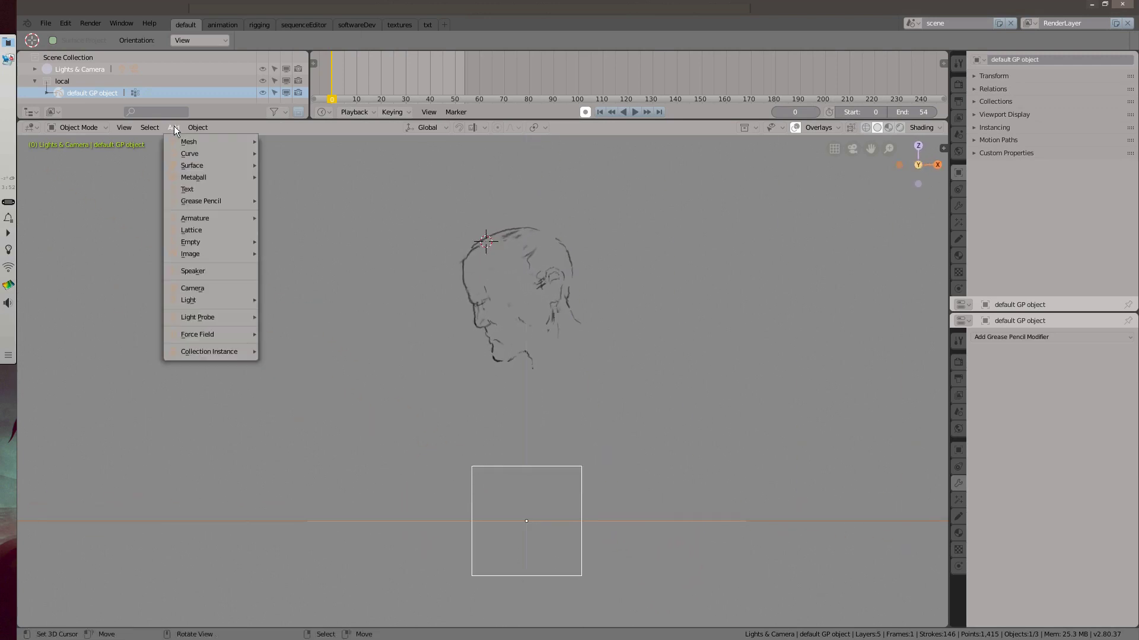
mouse_move(247, 218)
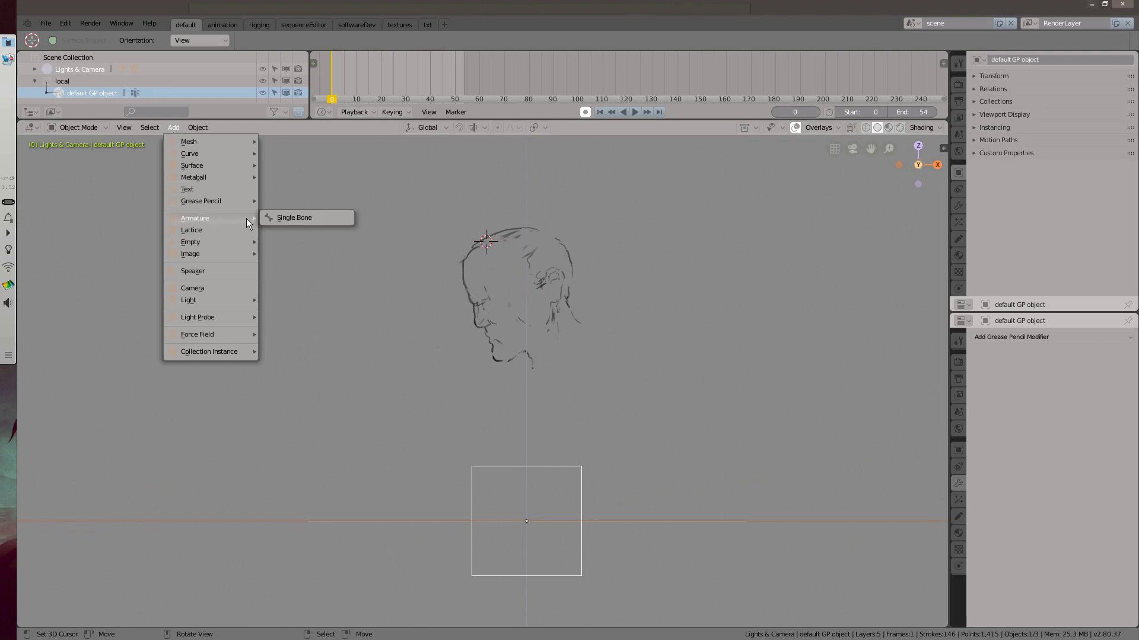
left_click(285, 214)
key("alt+g")
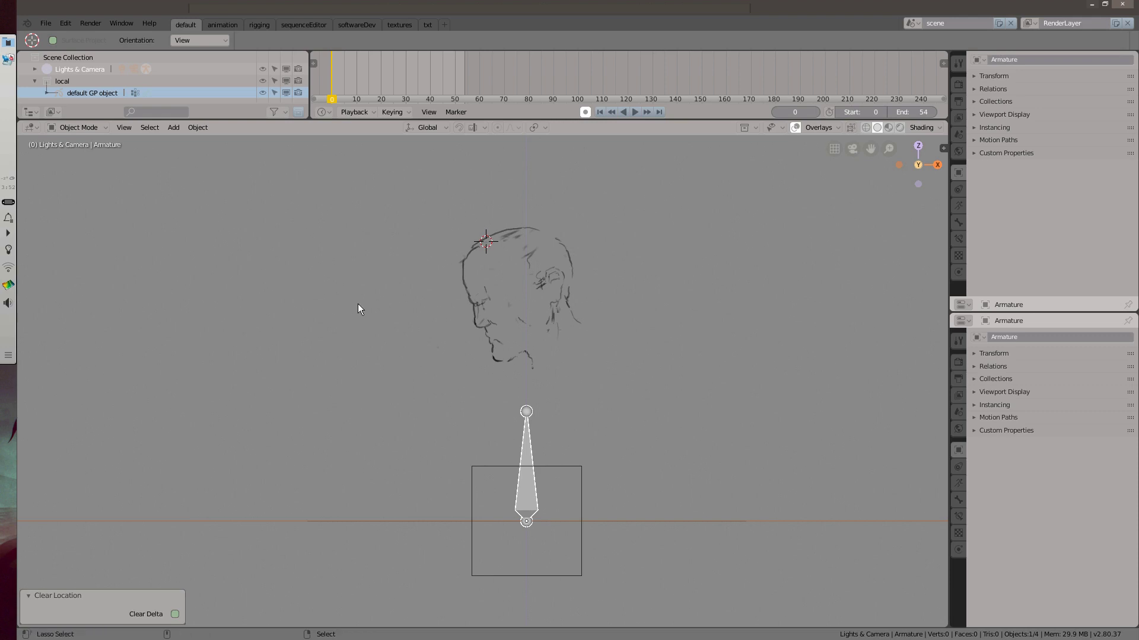
Step: In Edit Mode, move the bone so its base sits behind the jaw and its tip on the 3D cursor atop the forehead
key("ctrl+Tab")
left_click(431, 305)
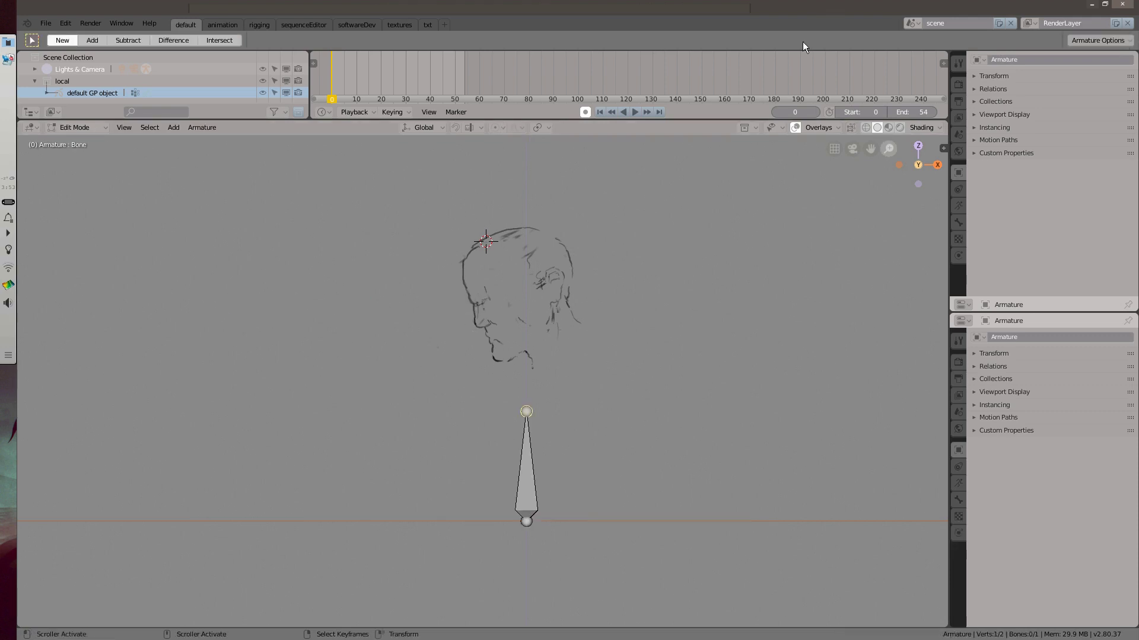
right_click(522, 468)
key("g")
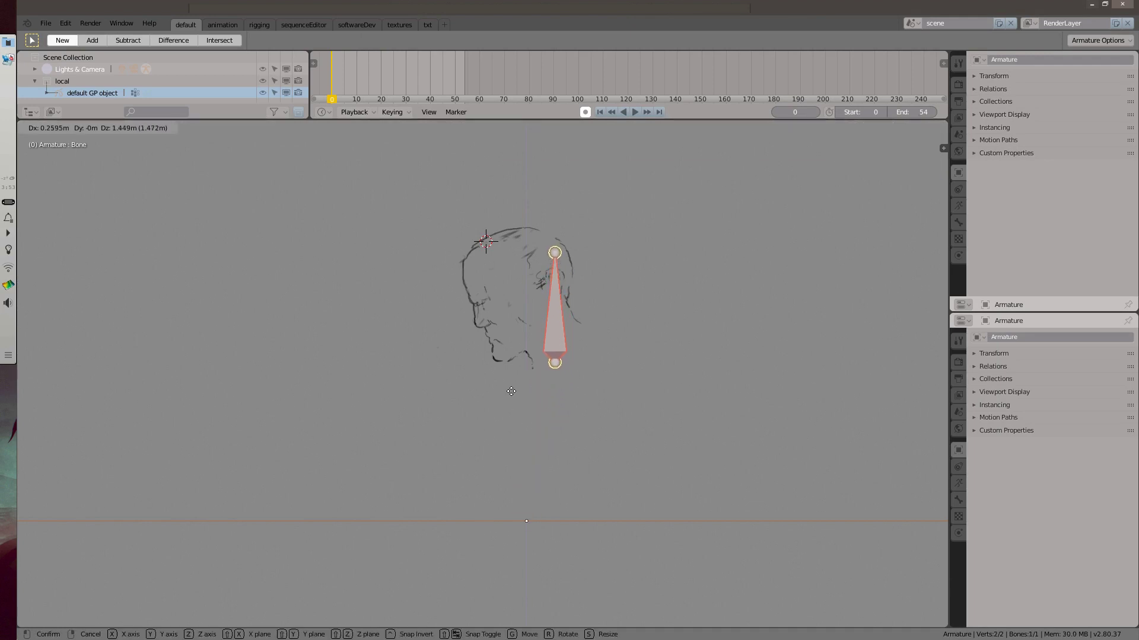
left_click(530, 370)
right_click(554, 252)
key("g")
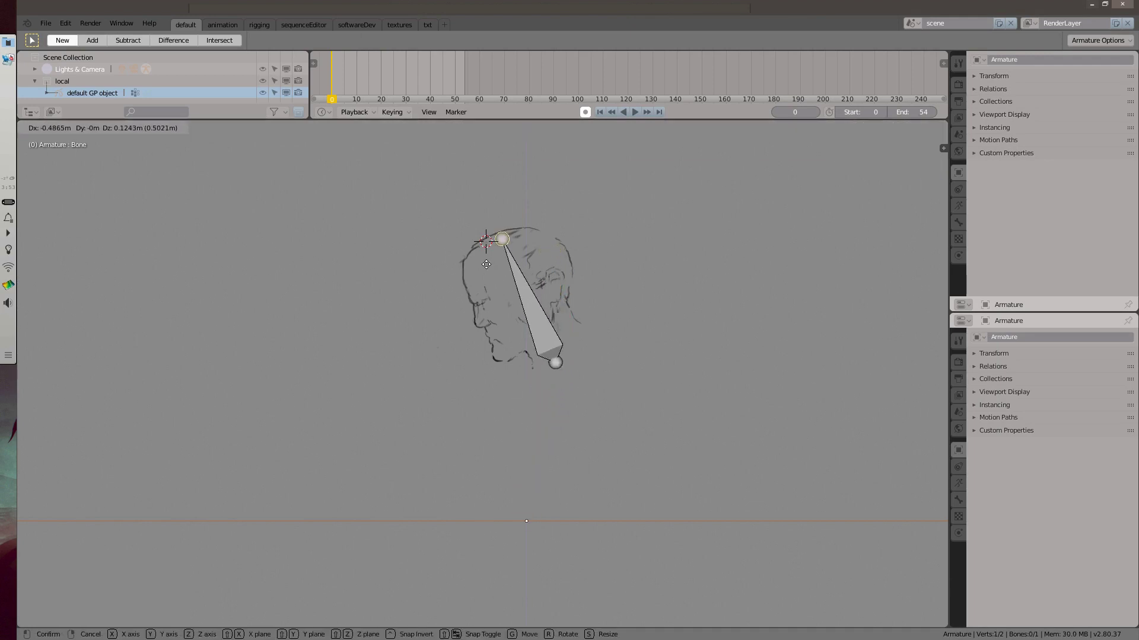
left_click(471, 268)
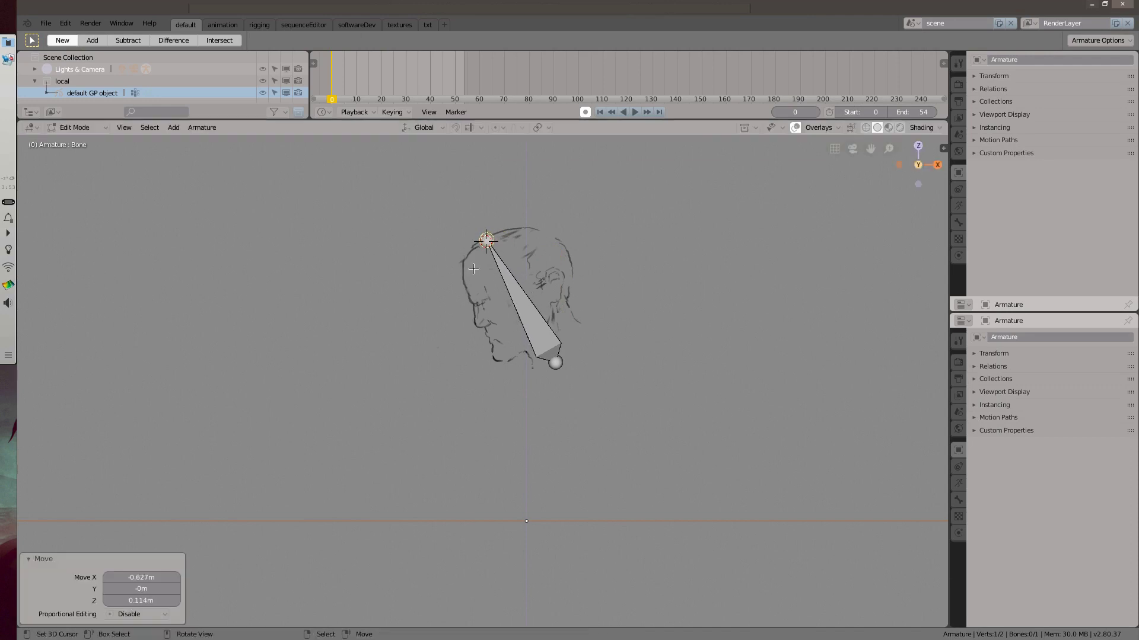
Step: Add a second bone at the 3D cursor and shorten it by lowering its tip 0.519 m along Z
middle_click_drag(526, 284, 533, 307, "shift")
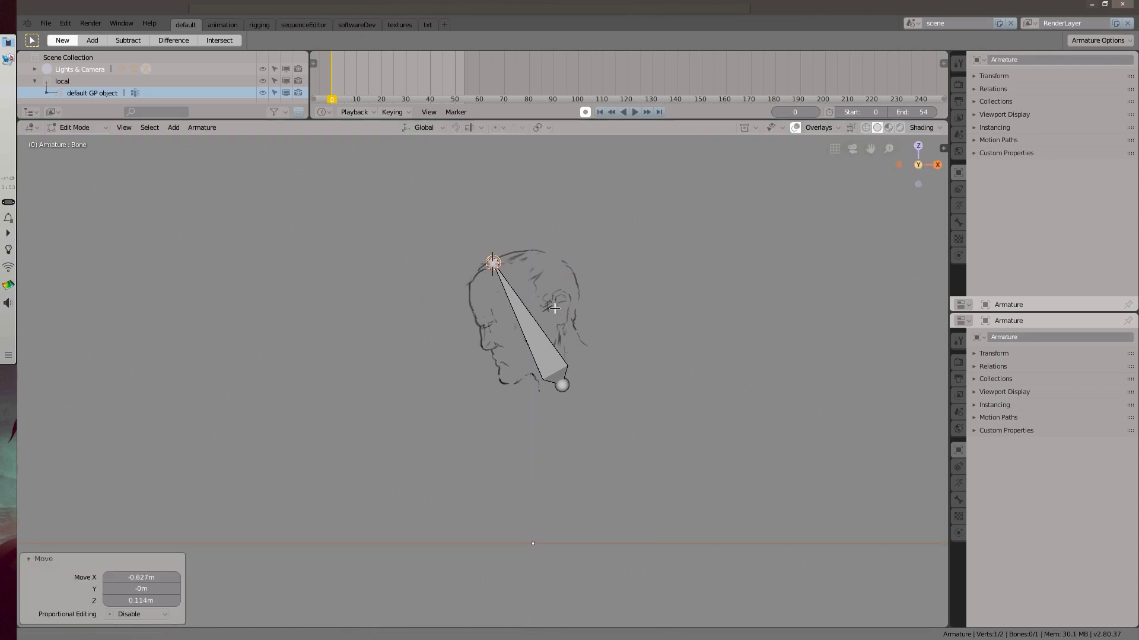
right_click(497, 266)
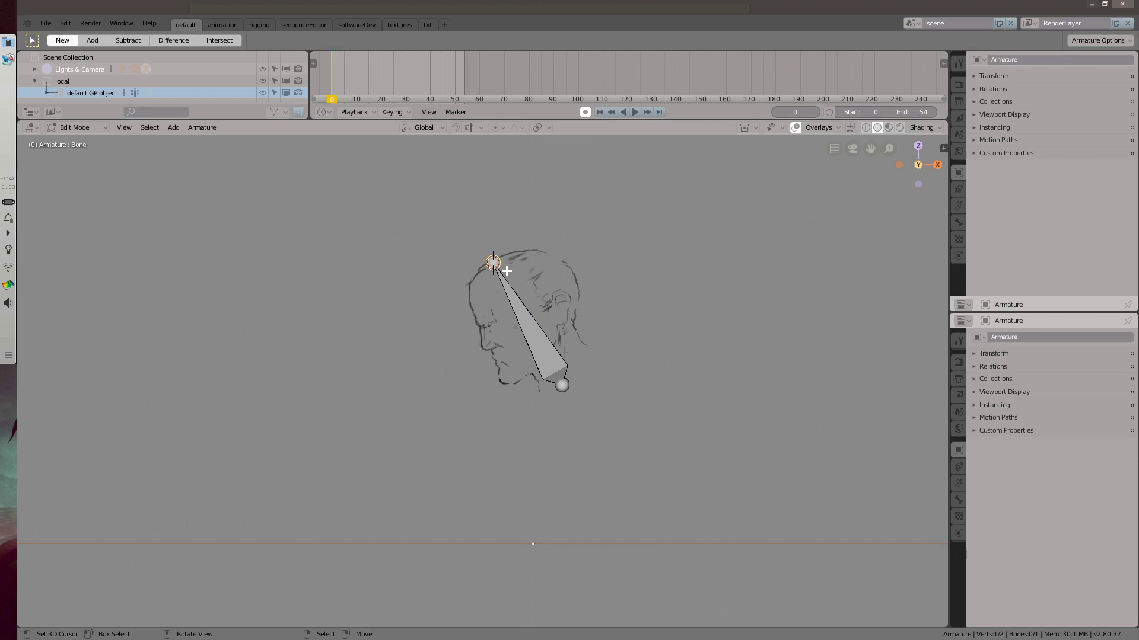
key("shift+a")
middle_click_drag(531, 252, 520, 301, "shift")
right_click(483, 203)
key("g")
key("z")
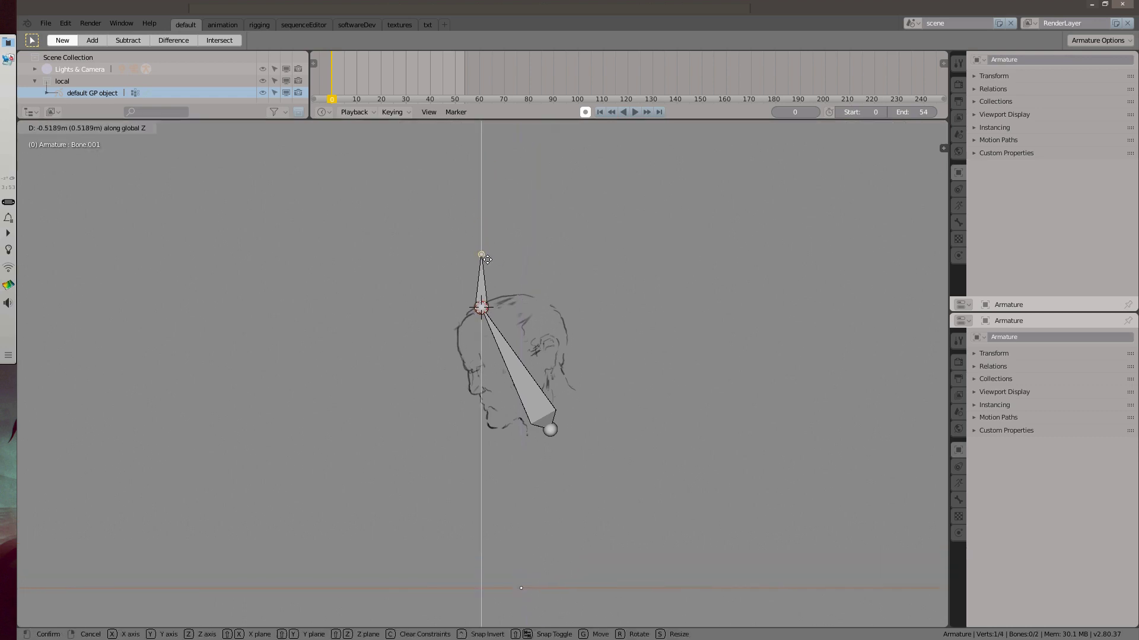
left_click(509, 262)
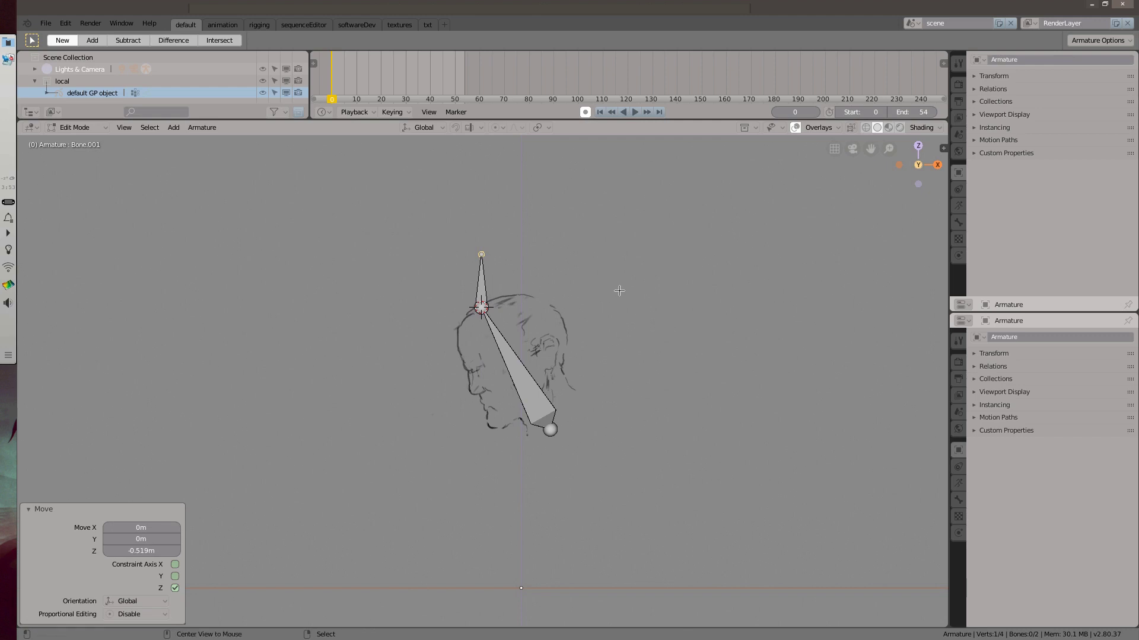
Step: Rename the small upright bone above the head to ctrl_squishy
mouse_move(593, 318)
middle_mouse_down()
mouse_move(568, 329)
mouse_move(574, 335)
middle_mouse_up()
right_click(493, 257)
left_click(958, 222)
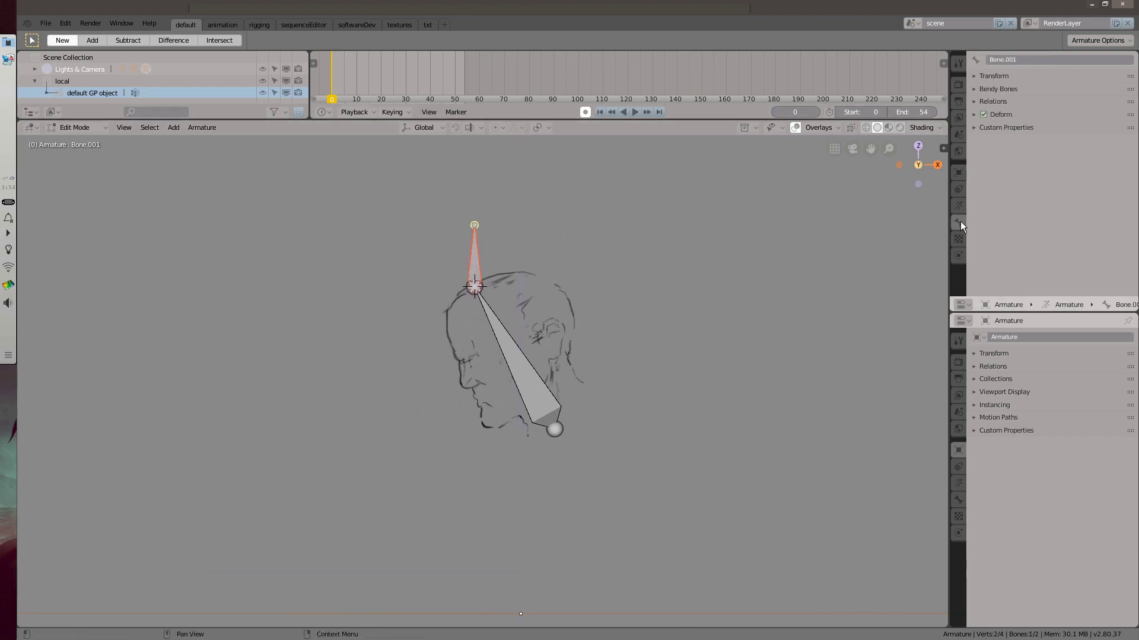
left_click(1009, 58)
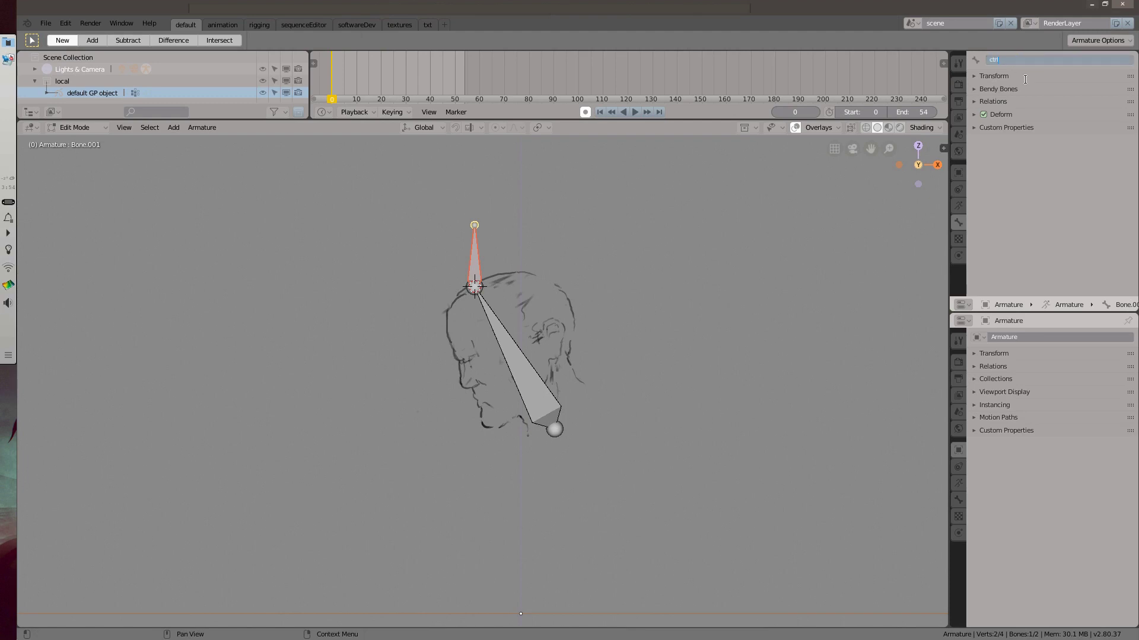
key("Return")
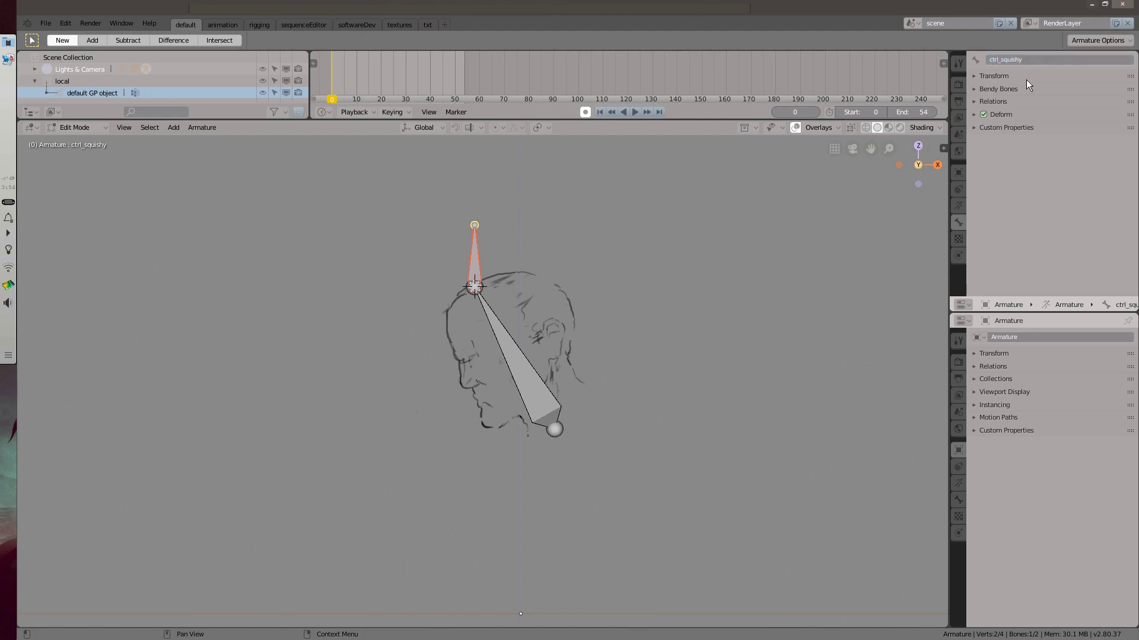
Step: Rename the large bone inside the head to def_head
right_click(524, 349)
left_click(1027, 63)
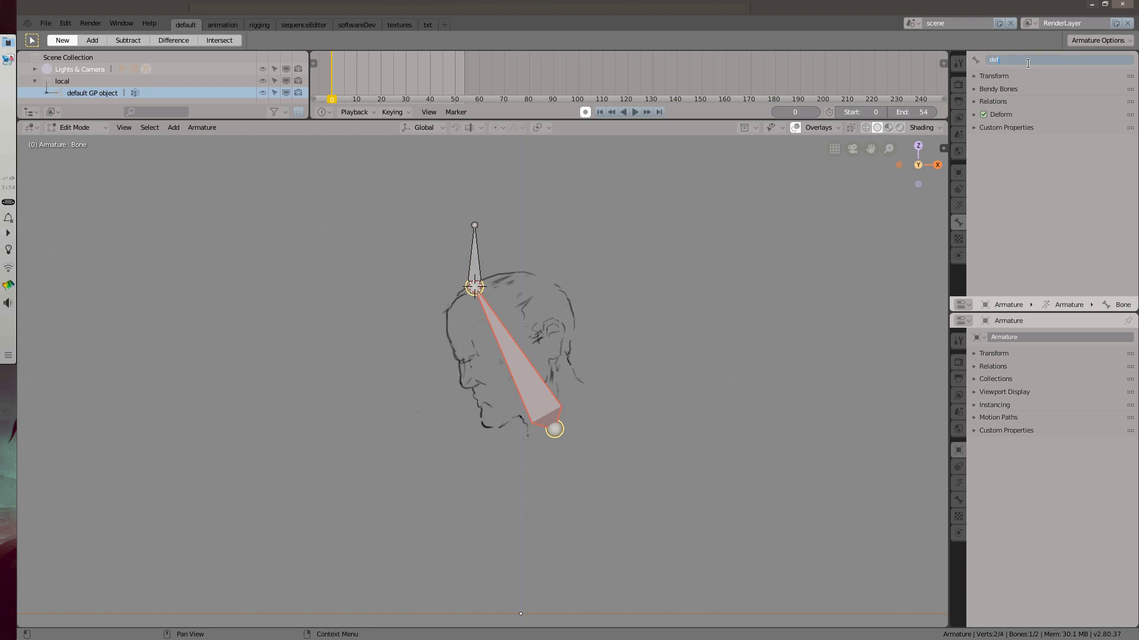
type("def_head")
key("Return")
right_click(481, 260)
right_click(512, 336)
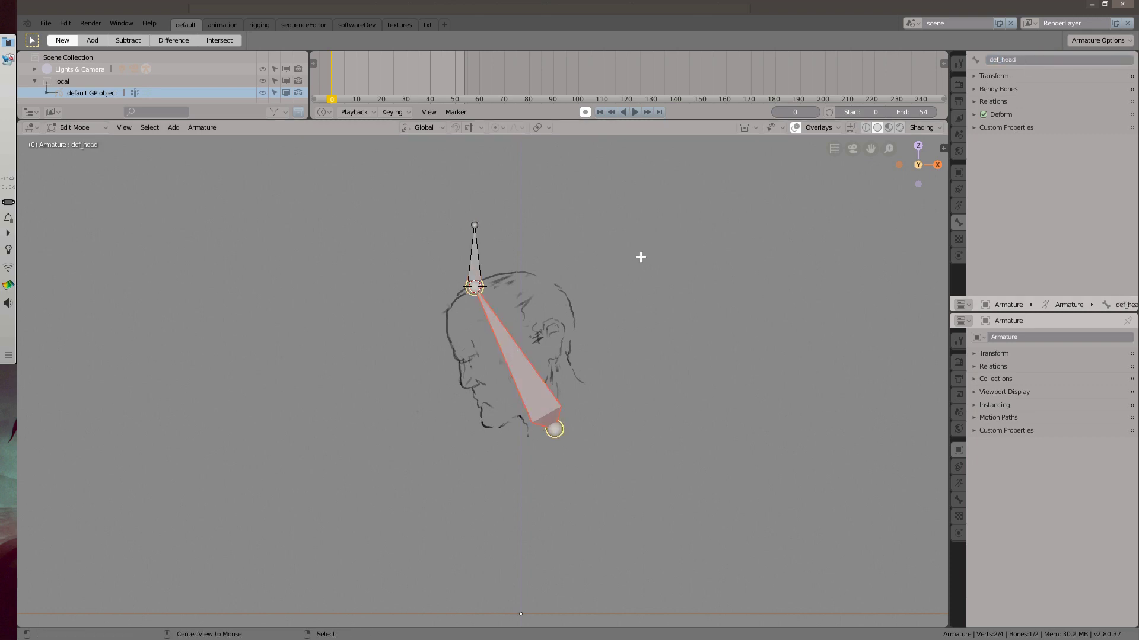
Step: Return to Object Mode and parent the grease pencil head drawing to the armature using Armature Deform With Empty Groups
key("ctrl+Tab")
left_click(478, 307)
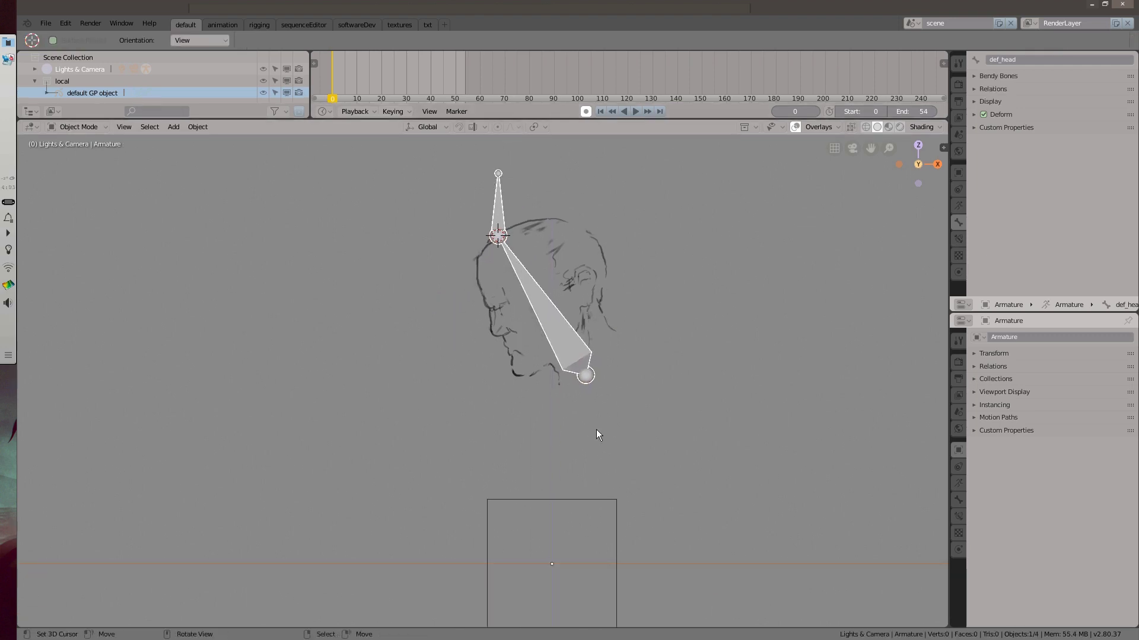
right_click(598, 500)
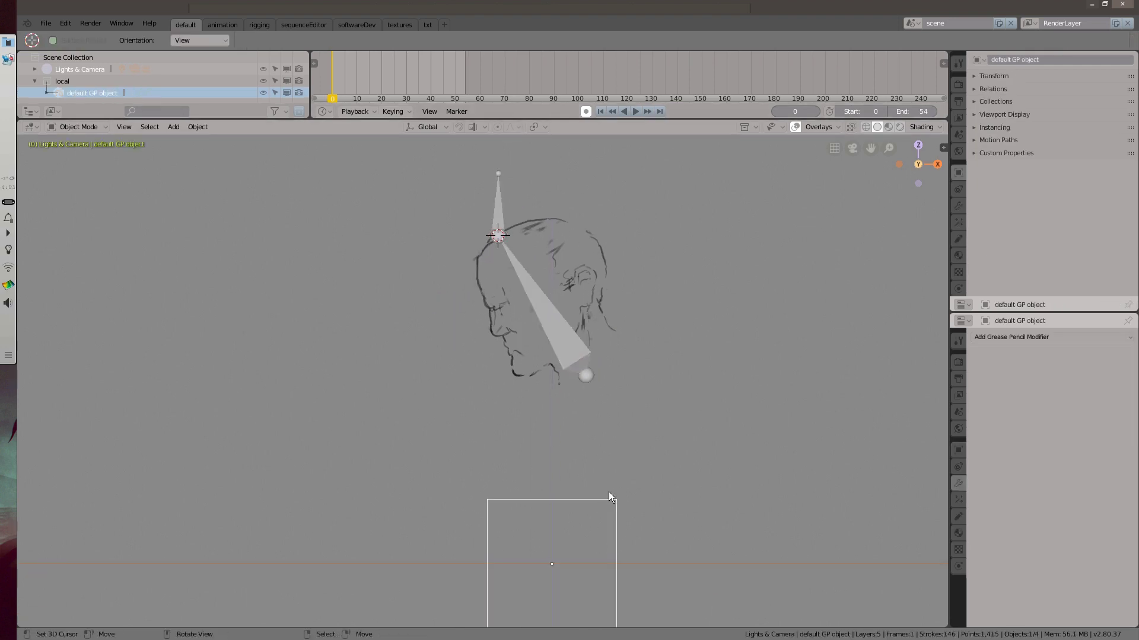
right_click(584, 371)
key("ctrl+p")
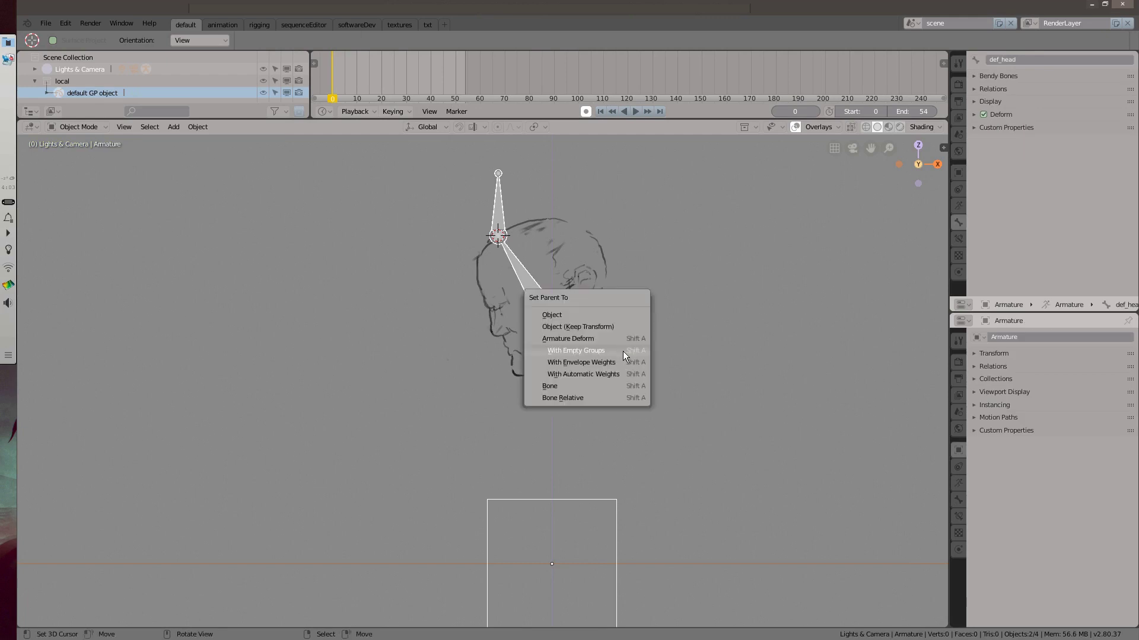
left_click(613, 350)
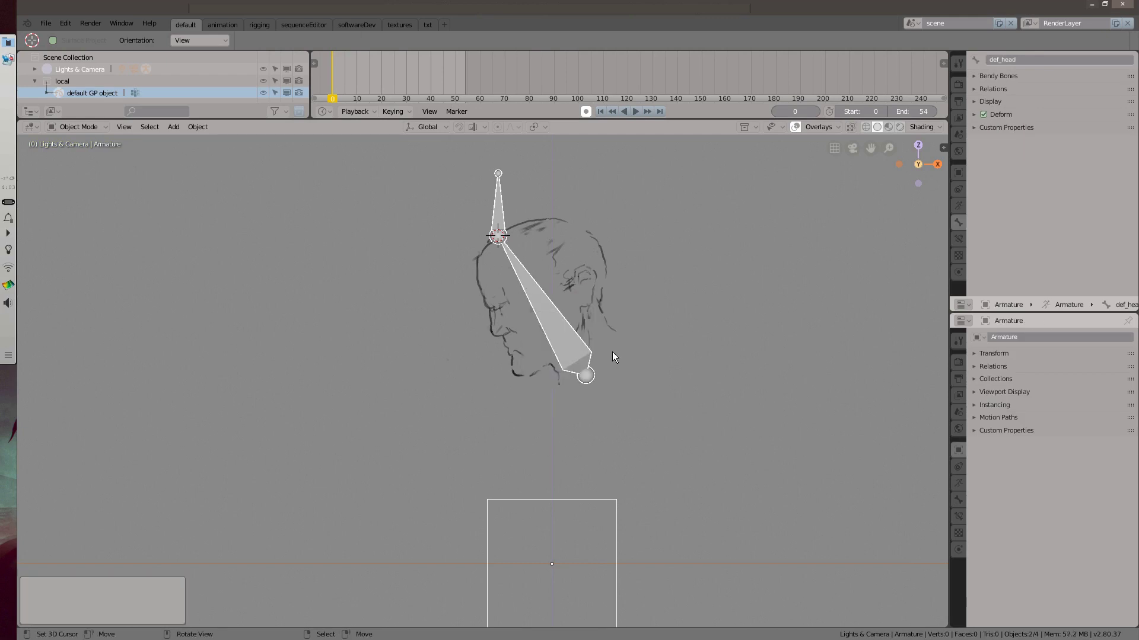
Step: Assign all points of the grease pencil drawing to the def_head vertex group with weight 1.000, then return to Object Mode
right_click(566, 495)
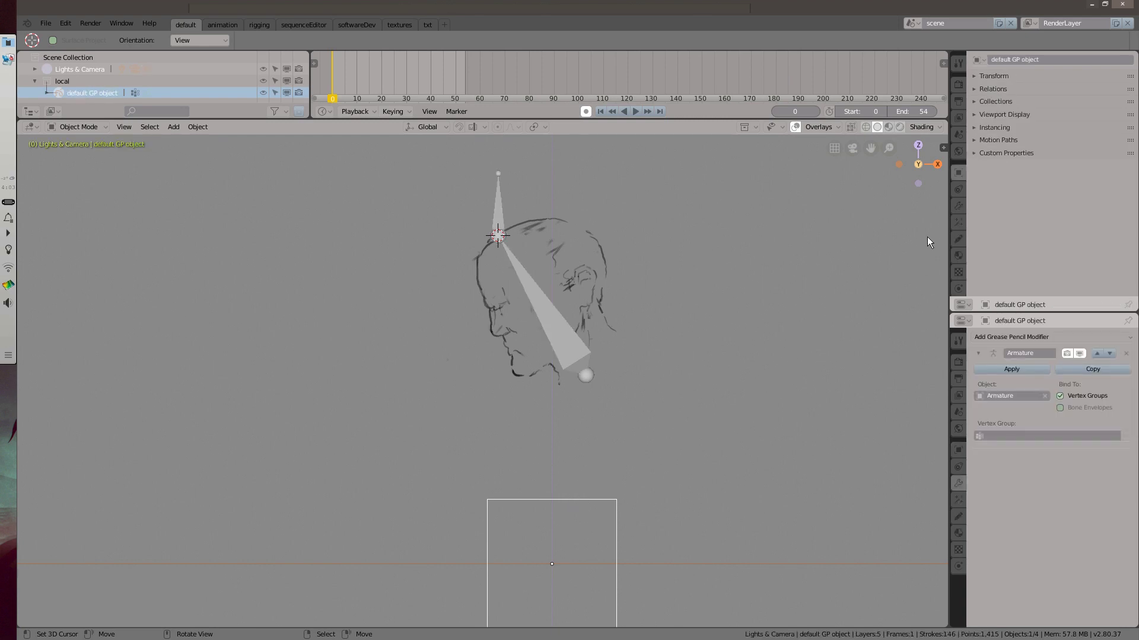
left_click(958, 237)
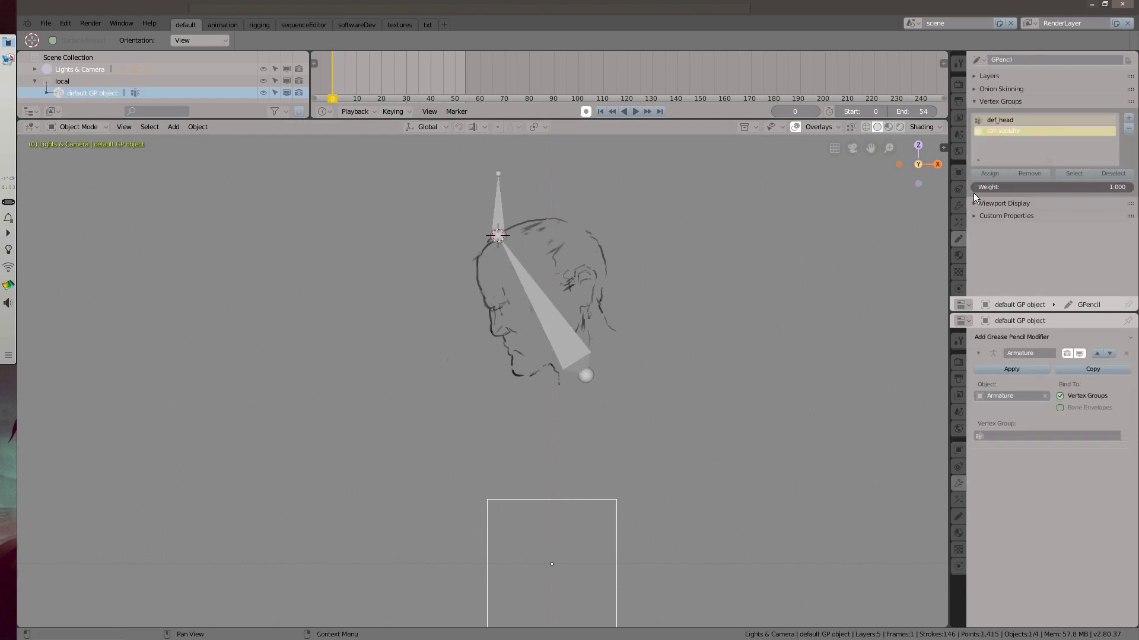
left_click(1006, 119)
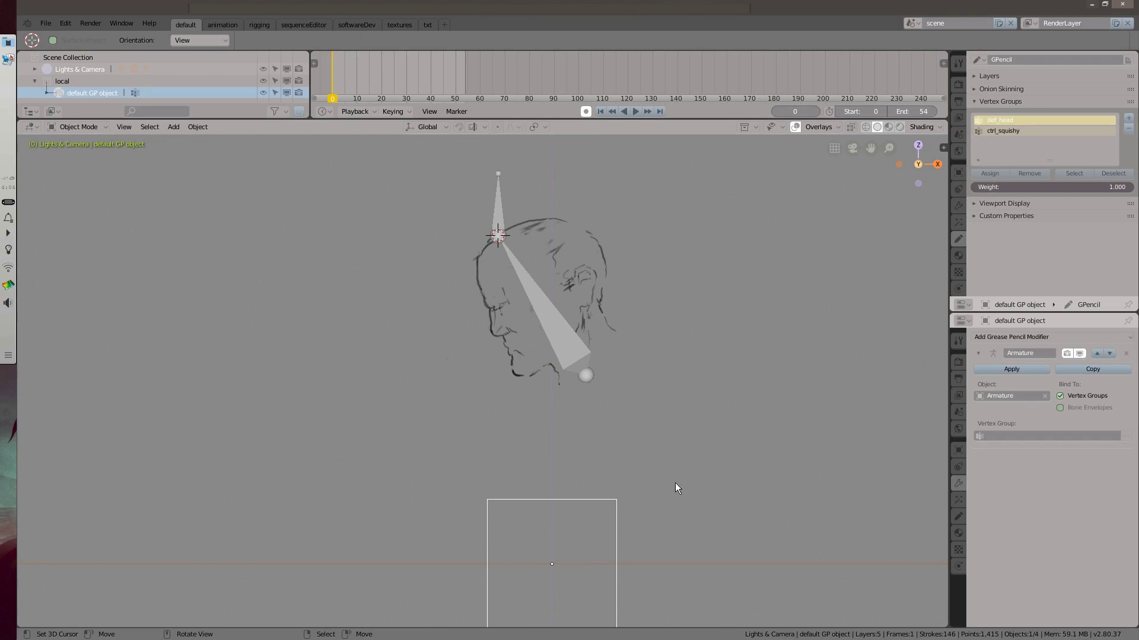
key("ctrl+Tab")
left_click(754, 489)
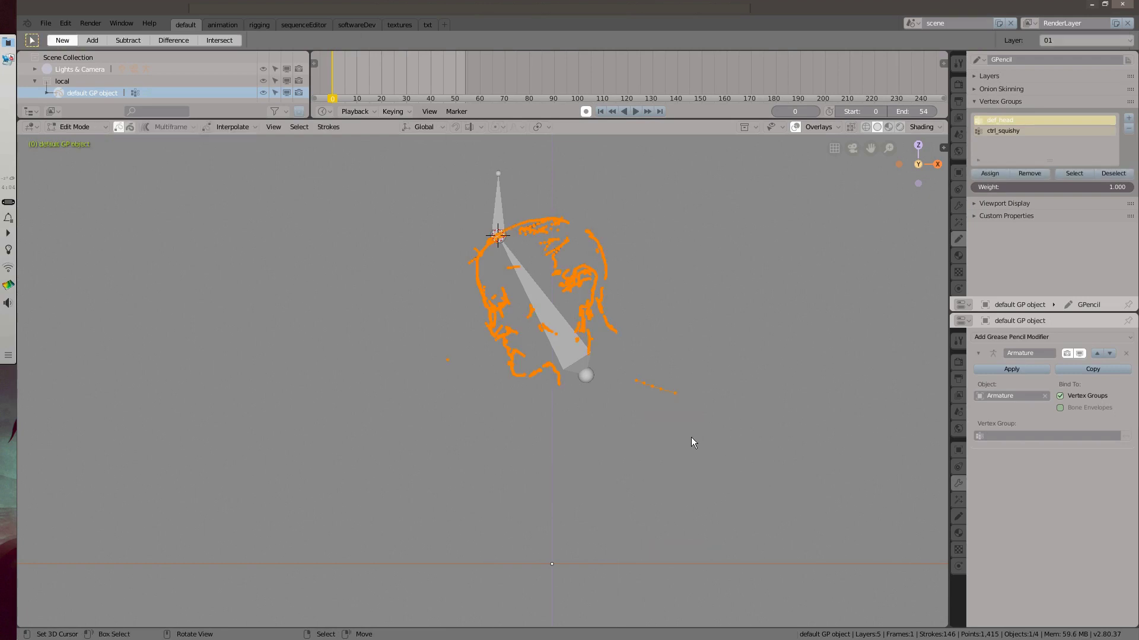
key("a")
key("a")
key("ctrl+Tab")
left_click(628, 303)
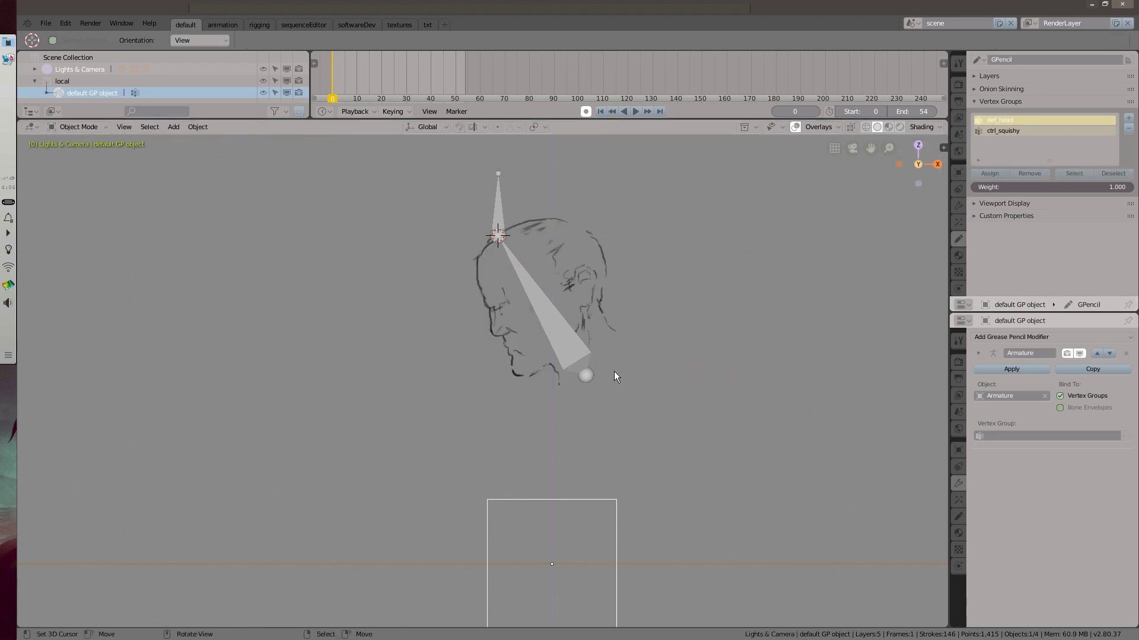
Step: Select the armature and switch it to Pose Mode
left_click(583, 361)
key("ctrl+Tab")
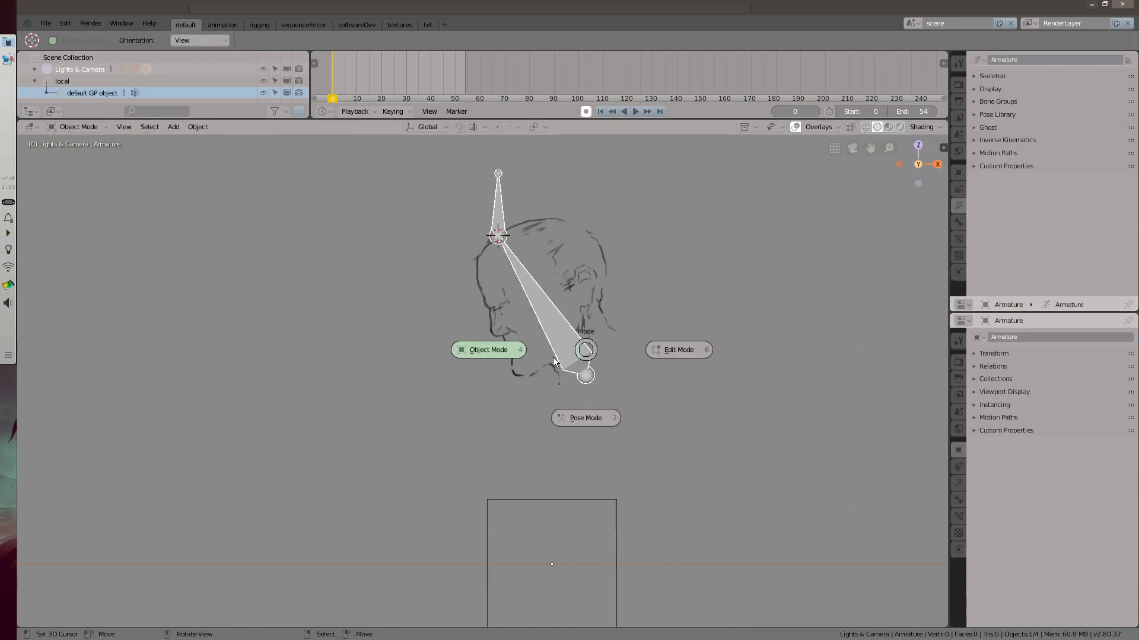
left_click(590, 414)
Step: Try rotating and moving the def_head bone to test how the drawing follows, cancelling each transform
key("r")
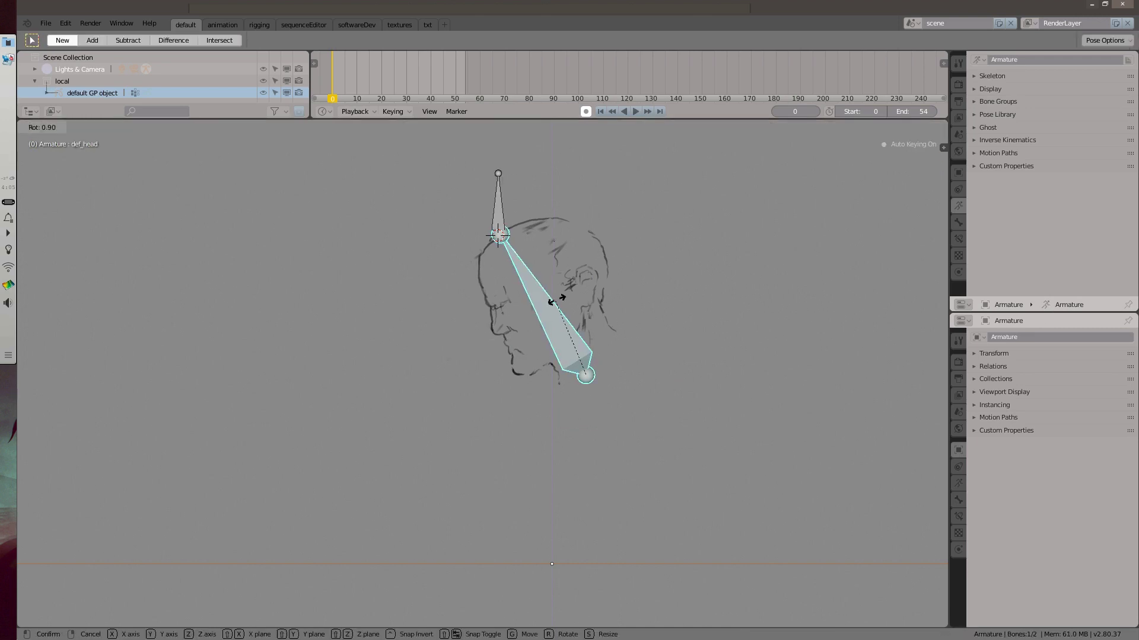
key("r")
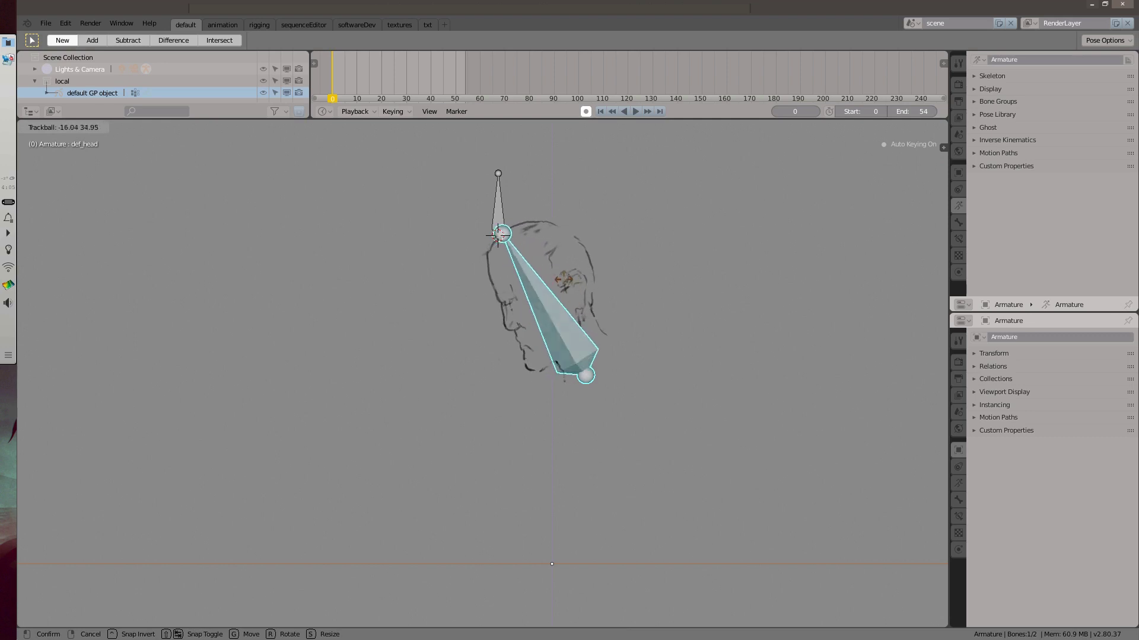
right_click(552, 281)
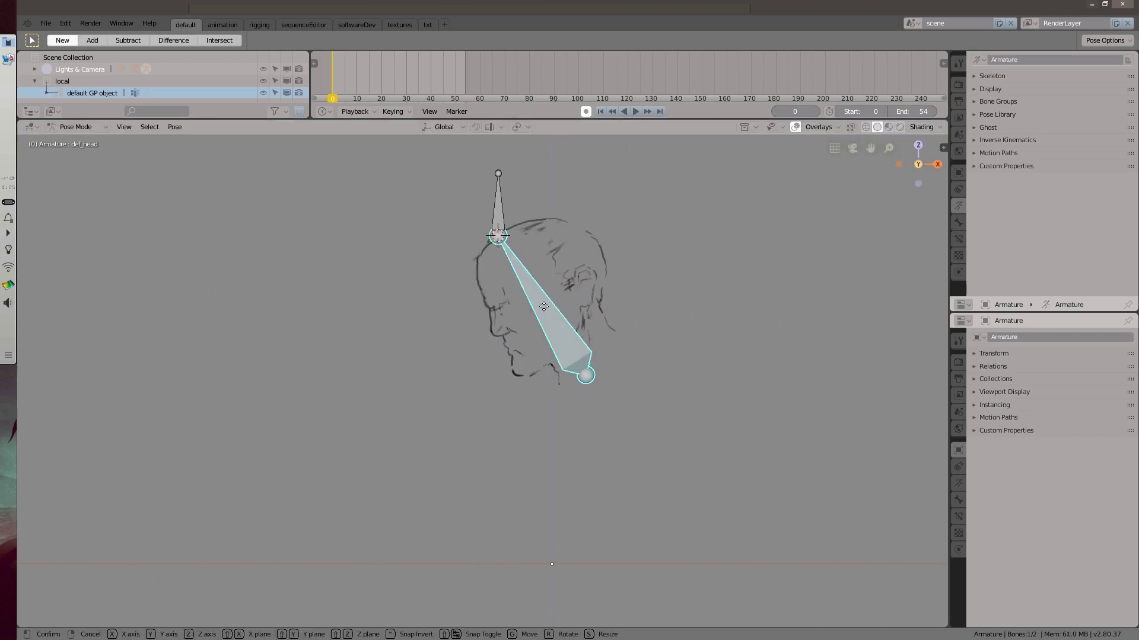
key("g")
key("Escape")
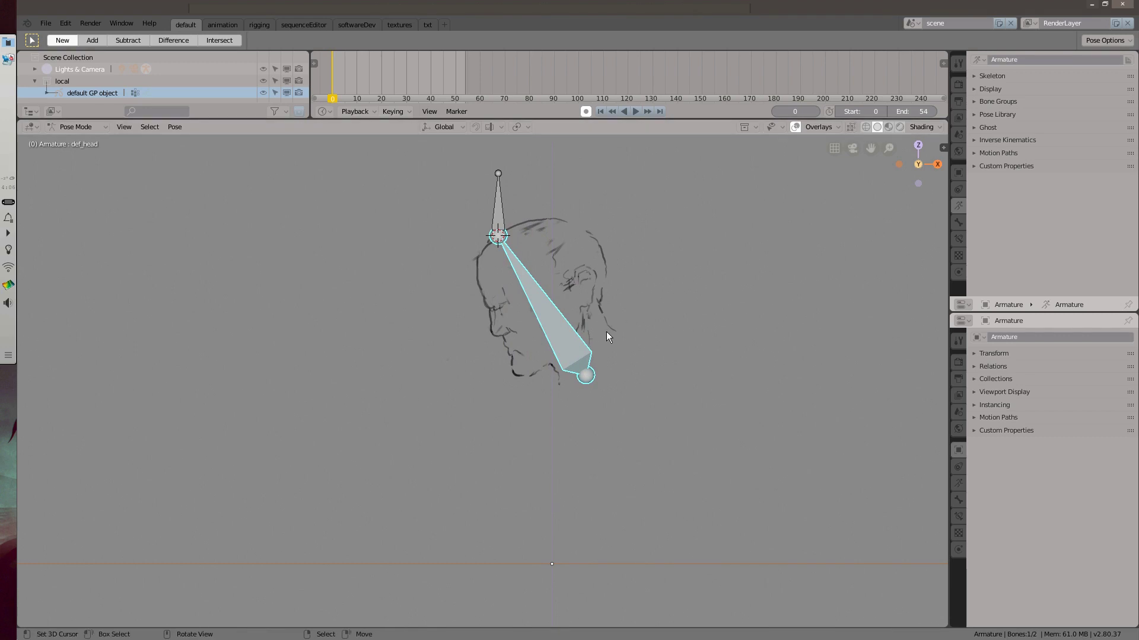
key("ctrl+Tab")
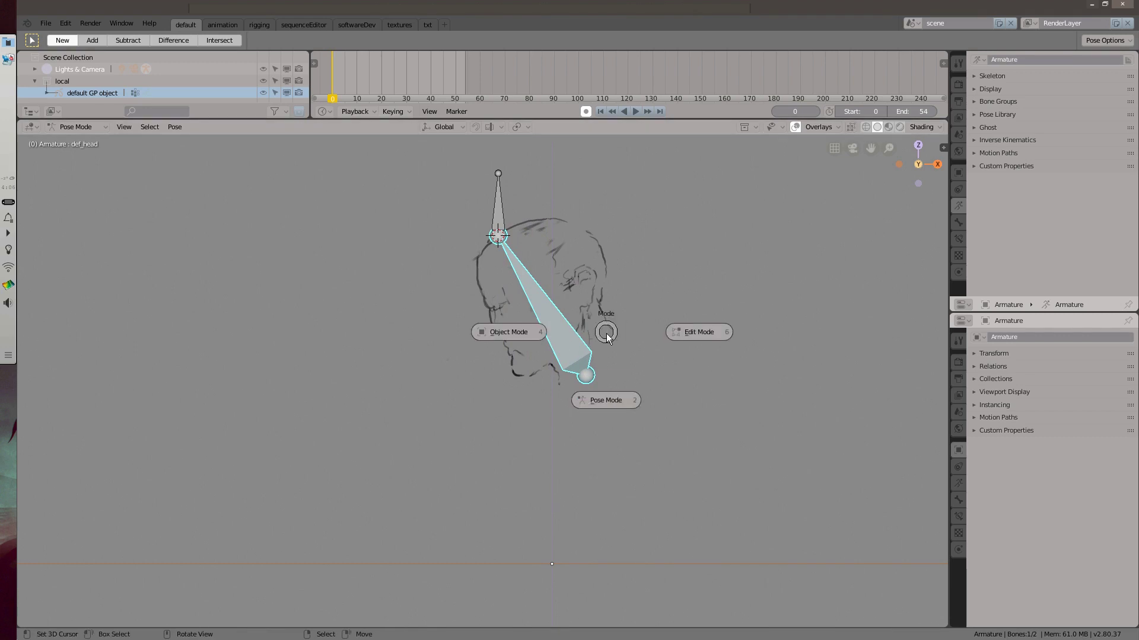
left_click(609, 401)
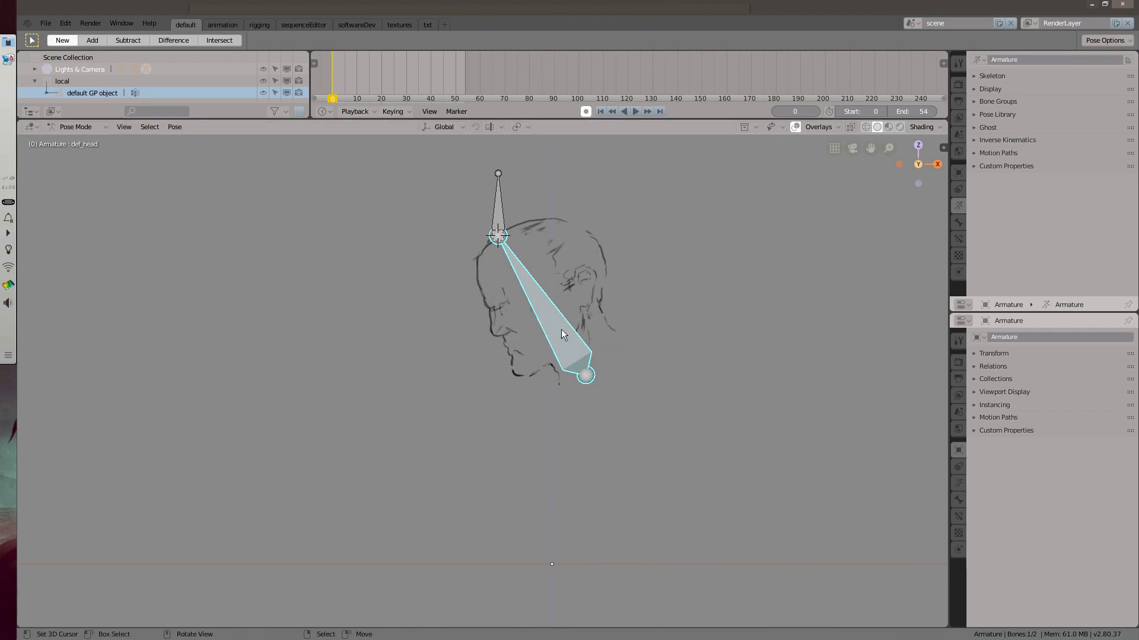
Step: Add a Damped Track constraint to the def_head bone targeting ctrl_squishy and display its bone constraint settings
left_click(500, 214)
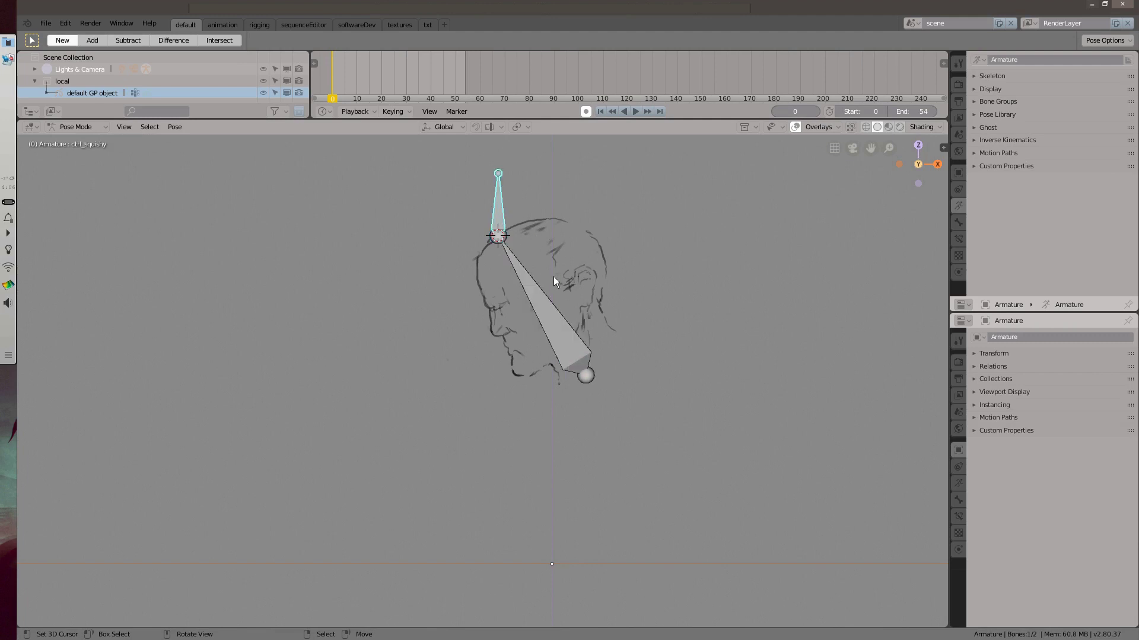
left_click(544, 305, "shift")
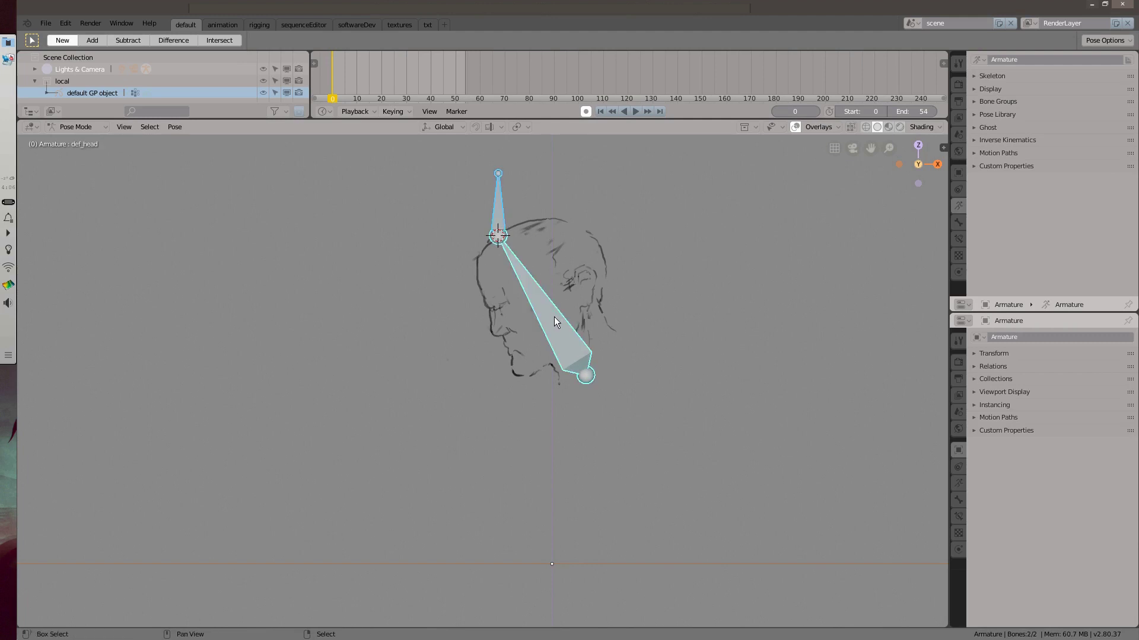
key("ctrl+shift+c")
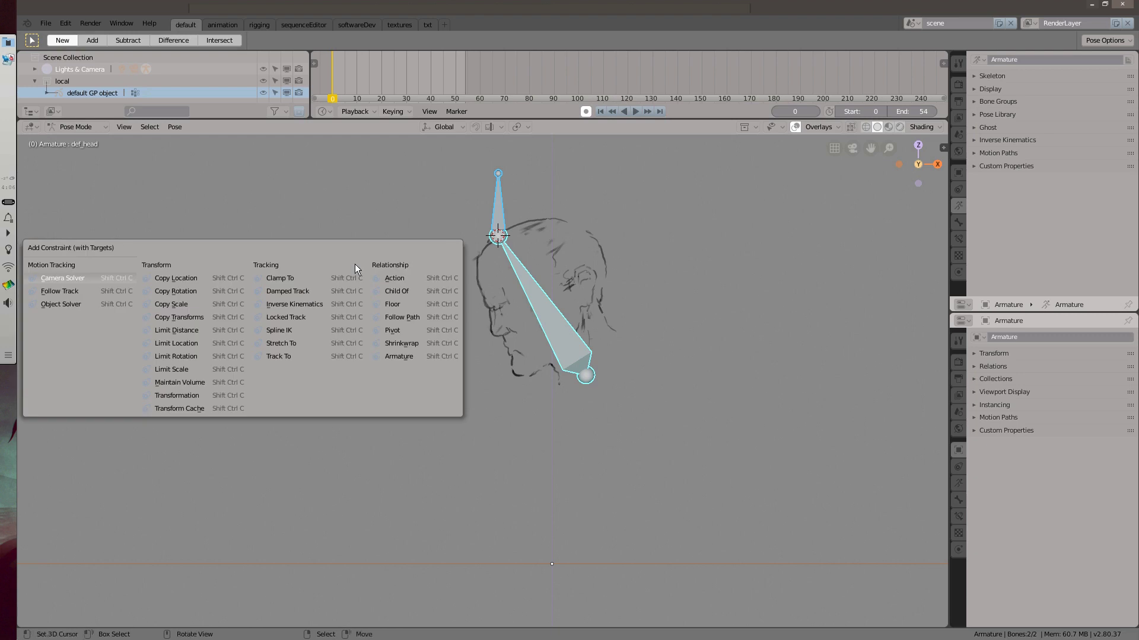
left_click(294, 291)
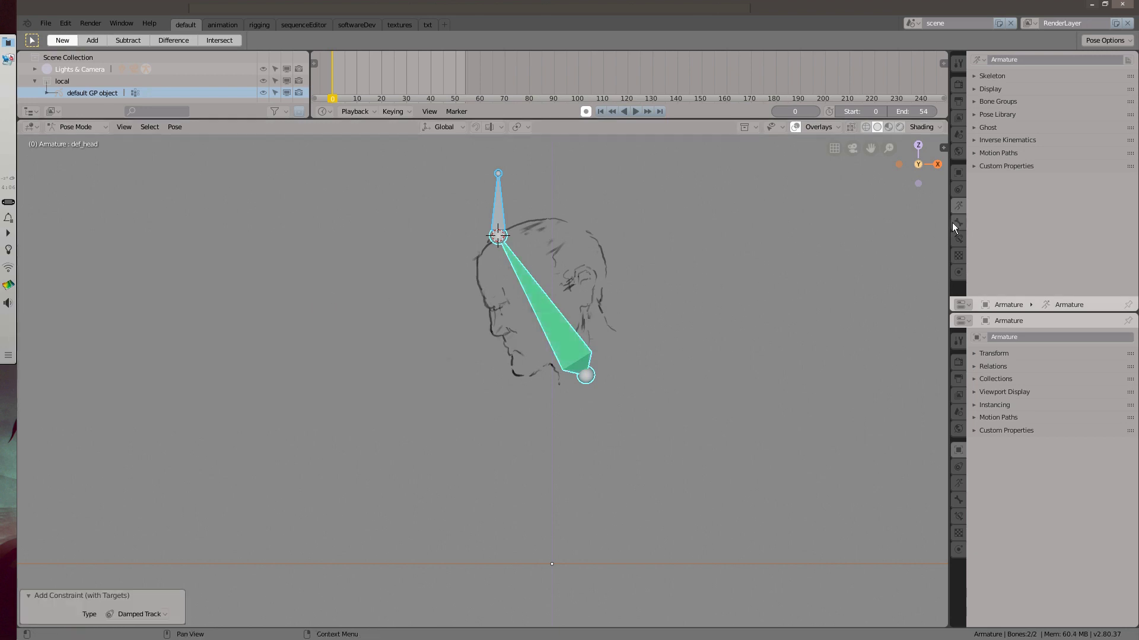
left_click(957, 237)
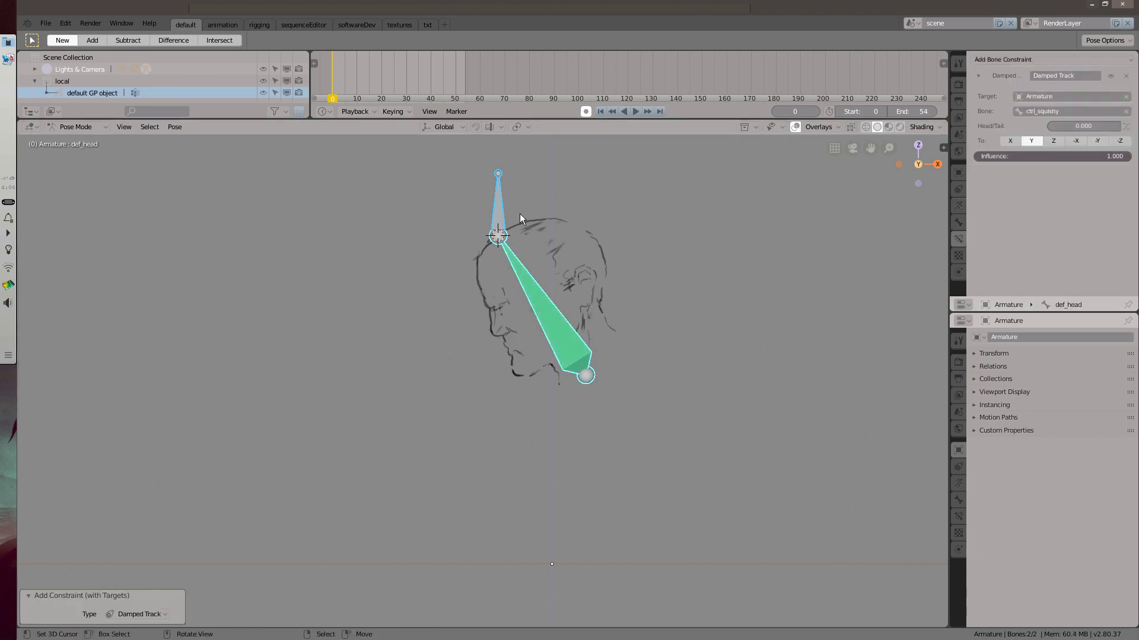
Step: Try moving the ctrl_squishy bone to test how def_head tracks it, then cancel the move
left_click(500, 210)
key("g")
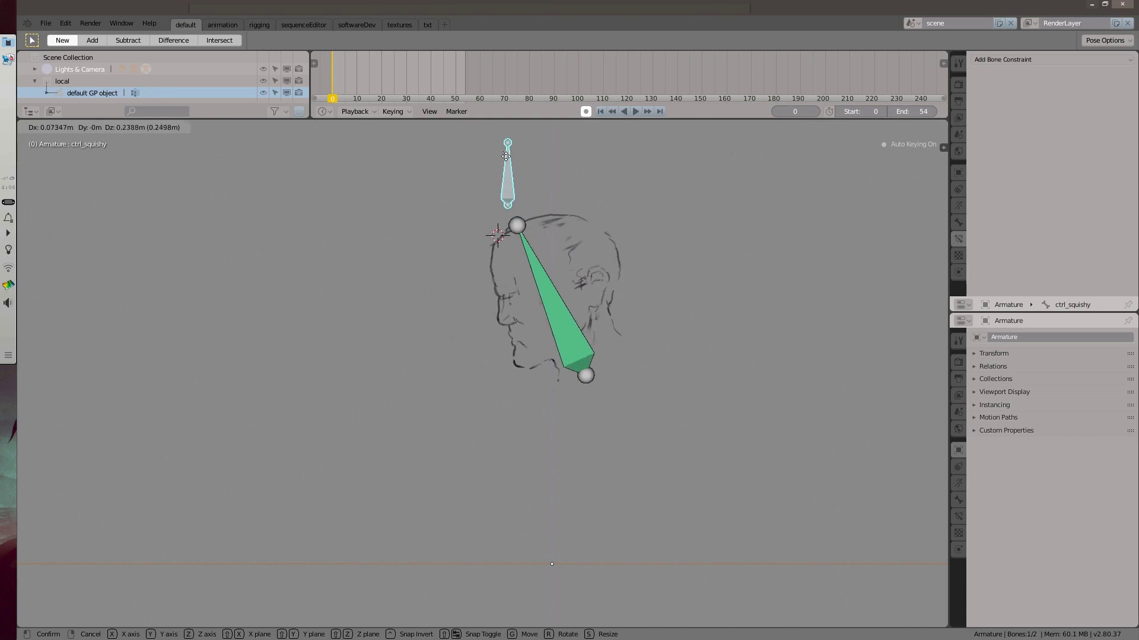
right_click(494, 168)
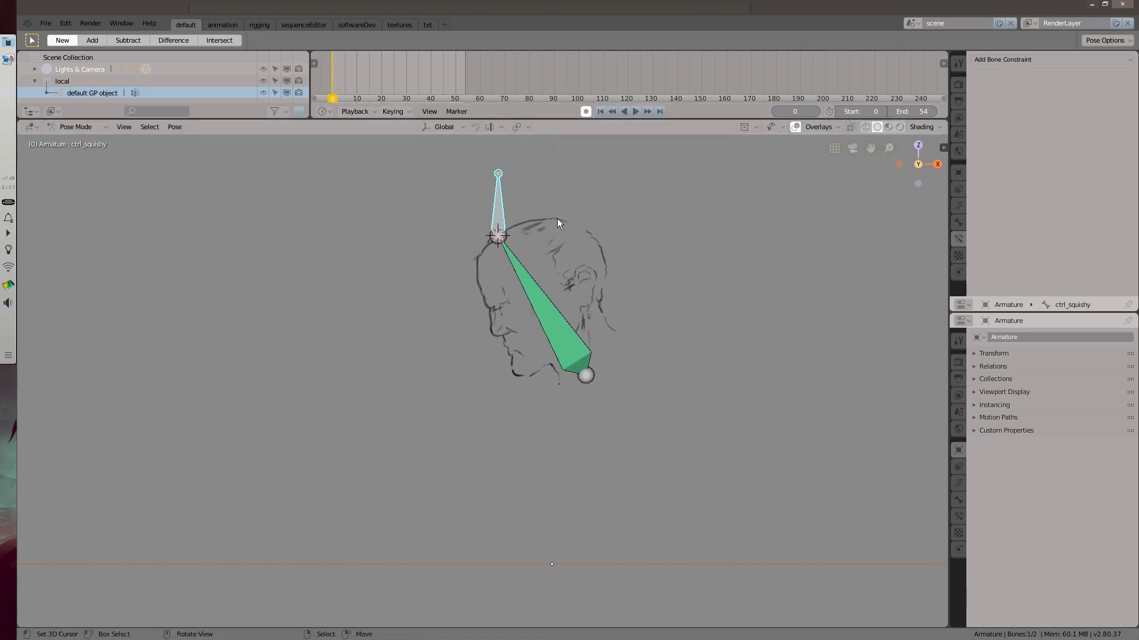
Step: Add a Stretch To constraint to the def_head bone with ctrl_squishy as its target
right_click(542, 293)
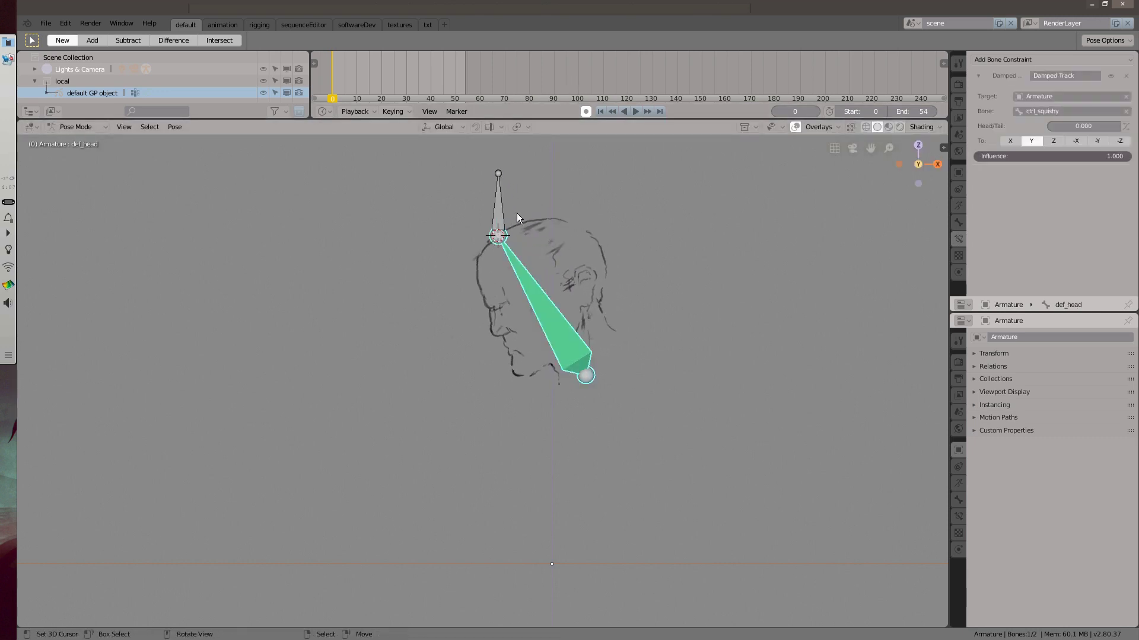
right_click(514, 213, "shift")
right_click(541, 286, "shift")
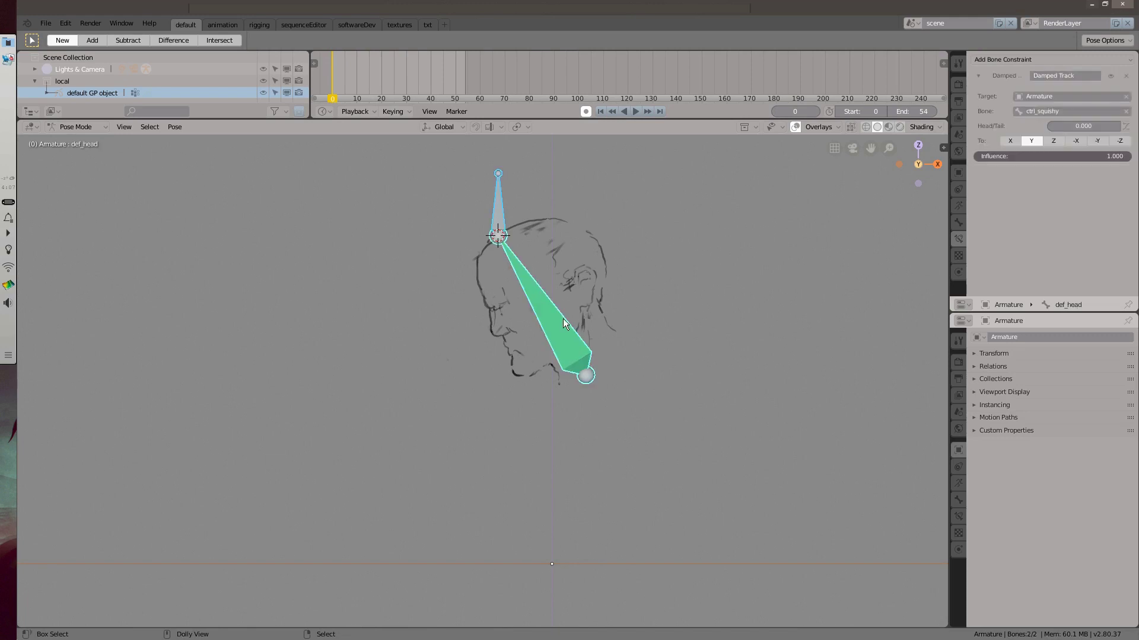
key("shift+ctrl+c")
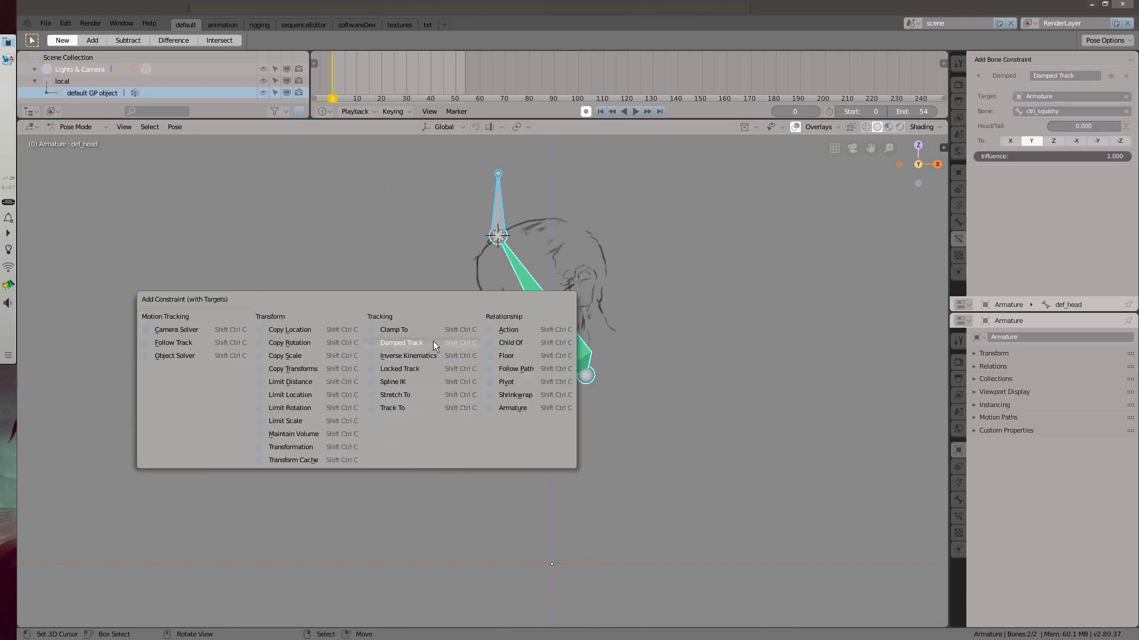
left_click(432, 395)
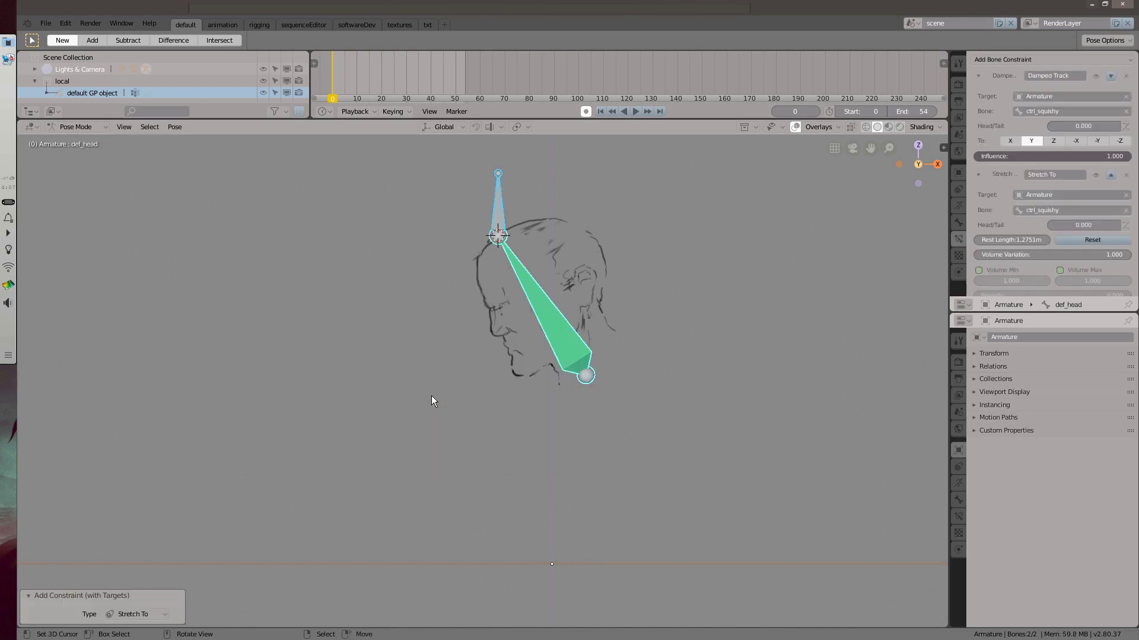
Step: Try moving ctrl_squishy to test how the head drawing stretches and squashes, then cancel the move
right_click(503, 219)
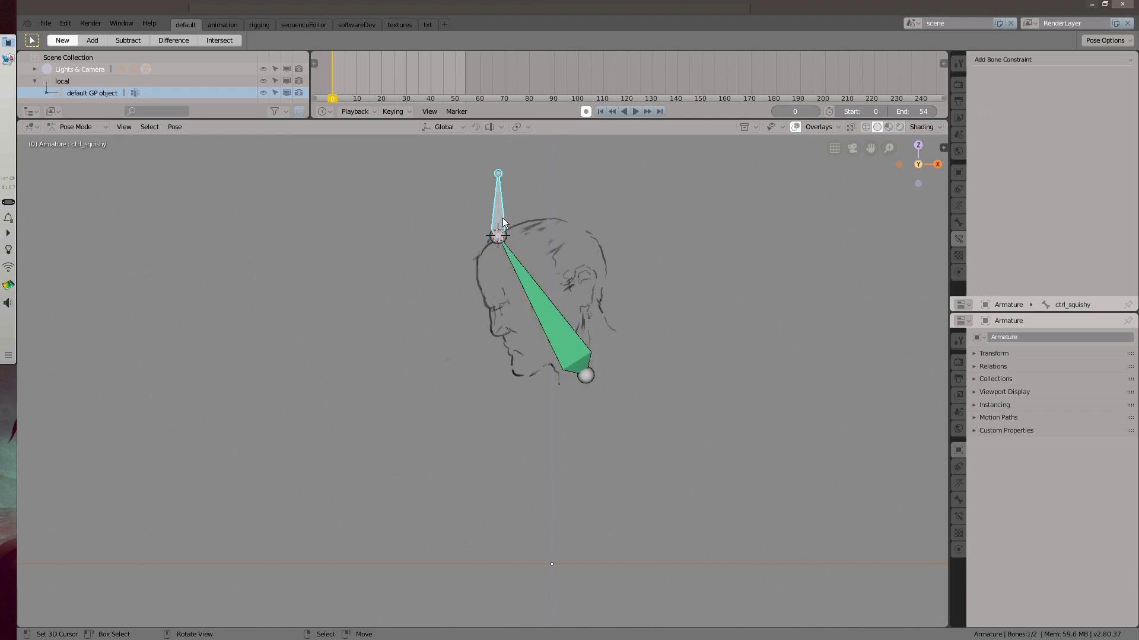
middle_click_drag(555, 270, 542, 299, "shift")
key("g")
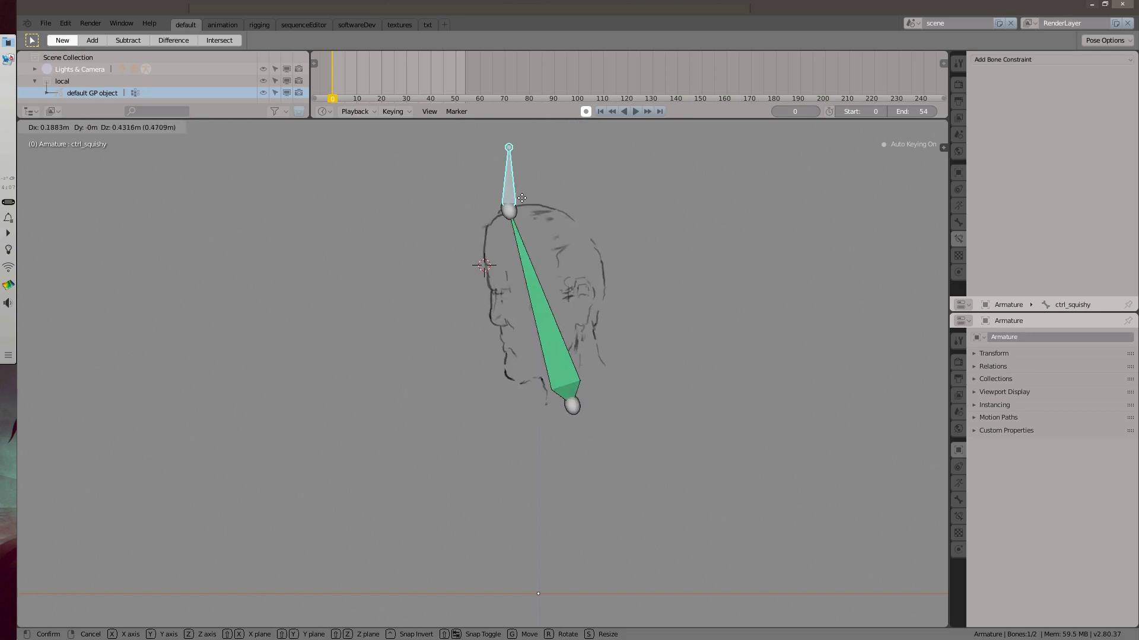
right_click(522, 230)
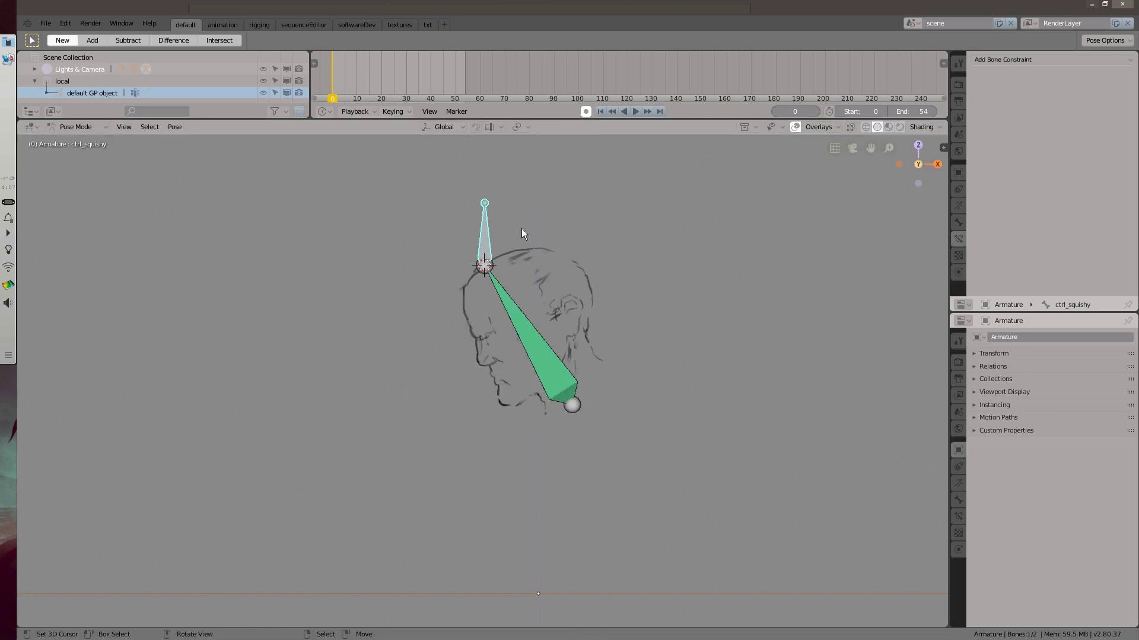
Step: Move the def_head bone from the first bone layer to another layer
right_click(549, 348)
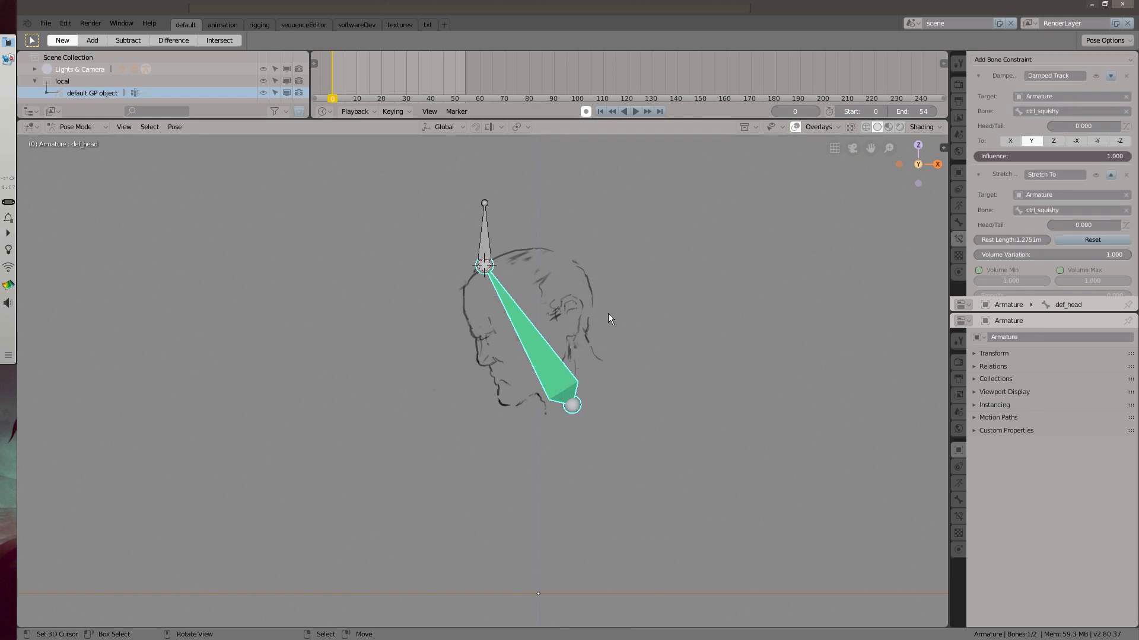
key("m")
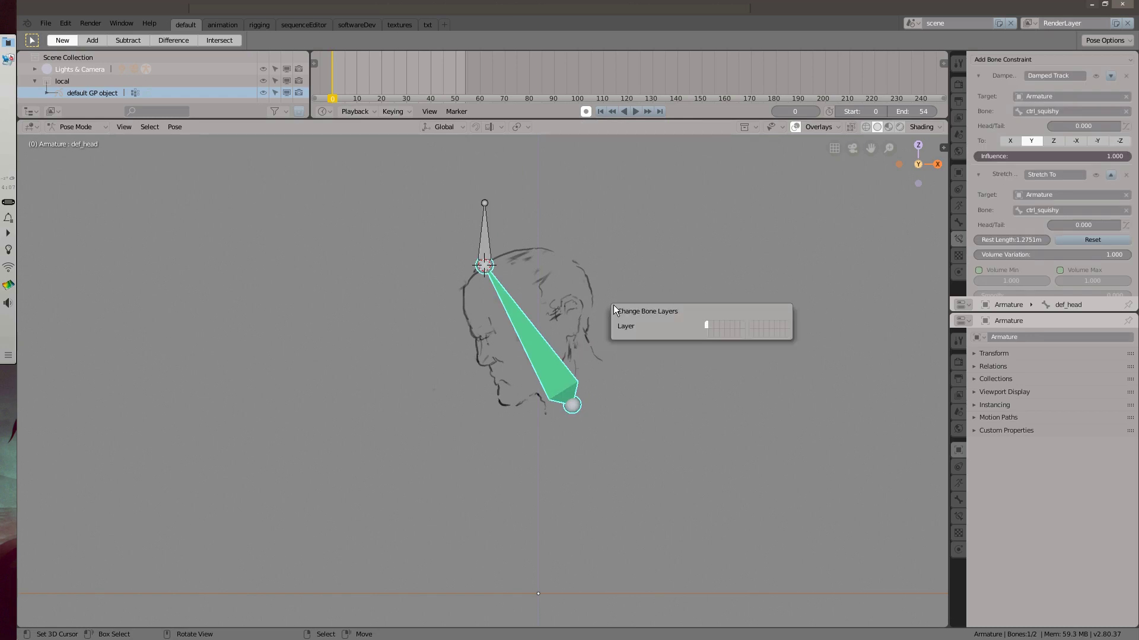
left_click(710, 323)
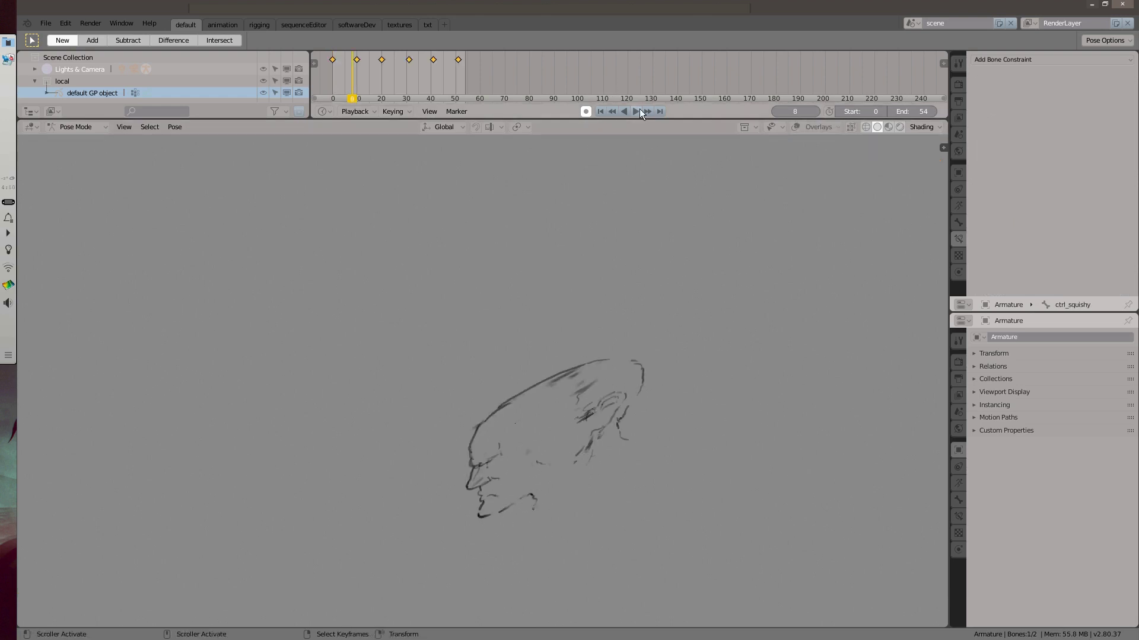
Step: Play back the head animation and the segmented chain animation, examining the chain's motion from several angles
left_click(638, 109)
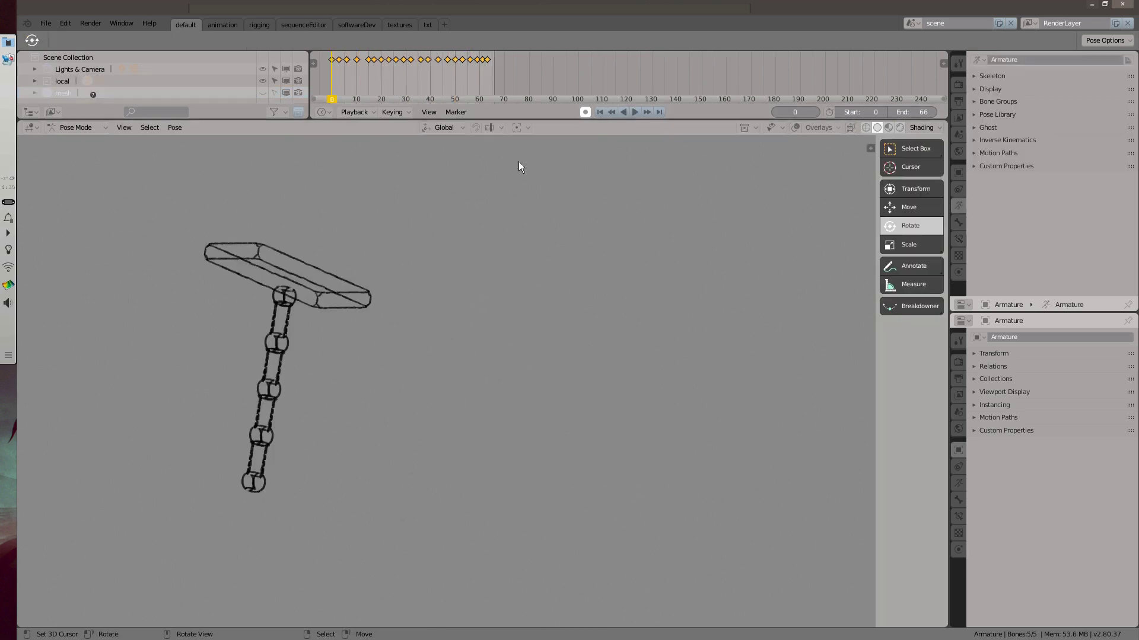
left_click(634, 112)
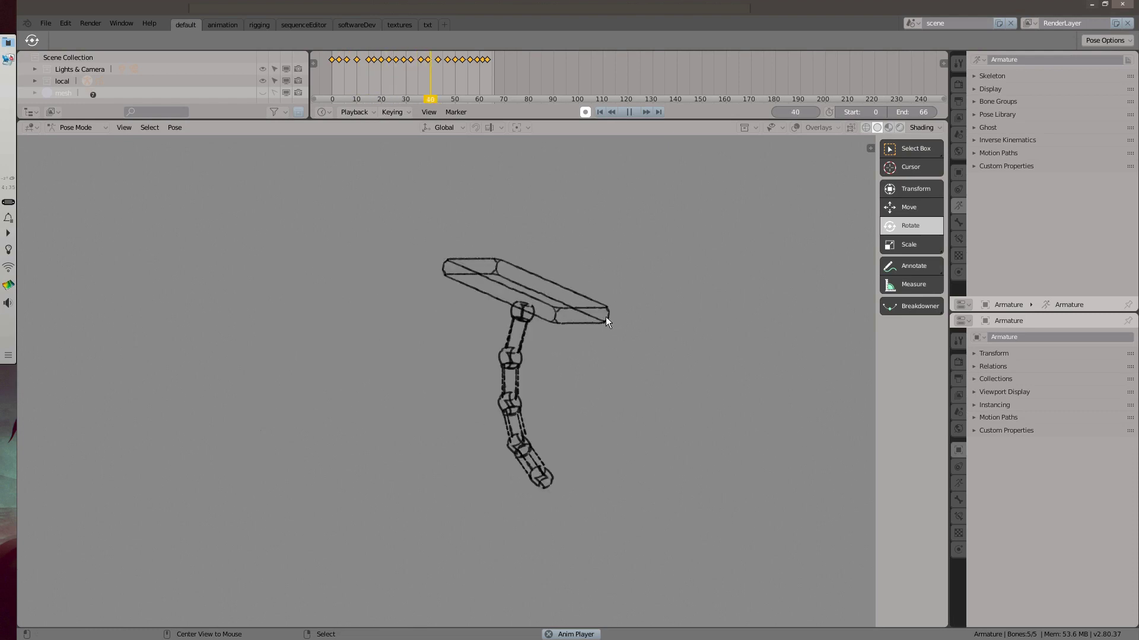
middle_click_drag(695, 372, 537, 382)
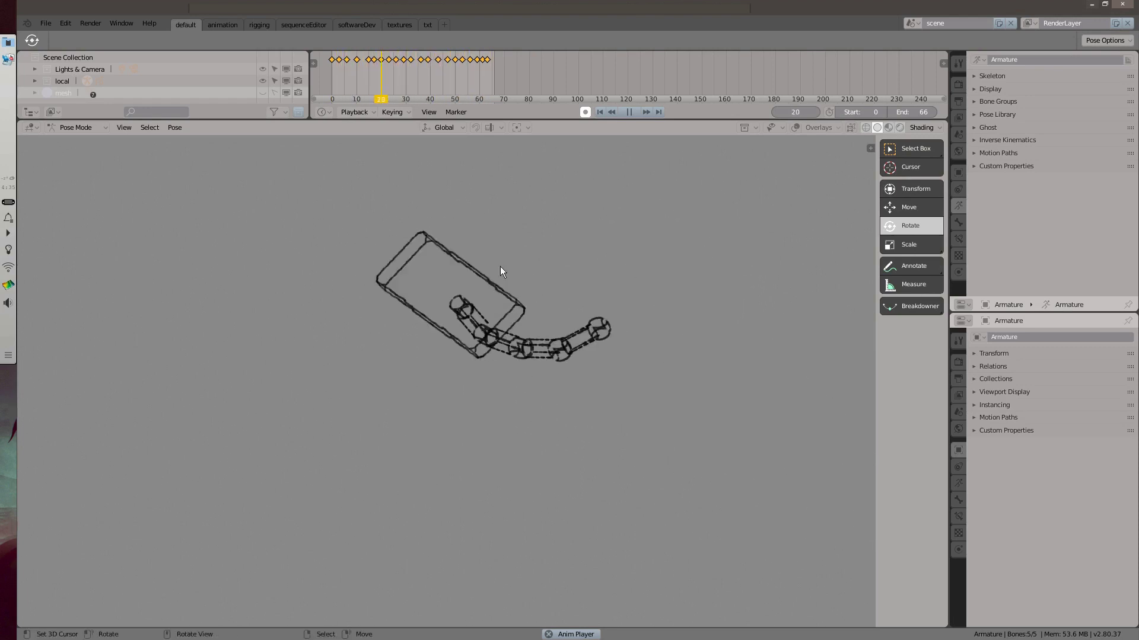
key("t")
left_click(403, 103)
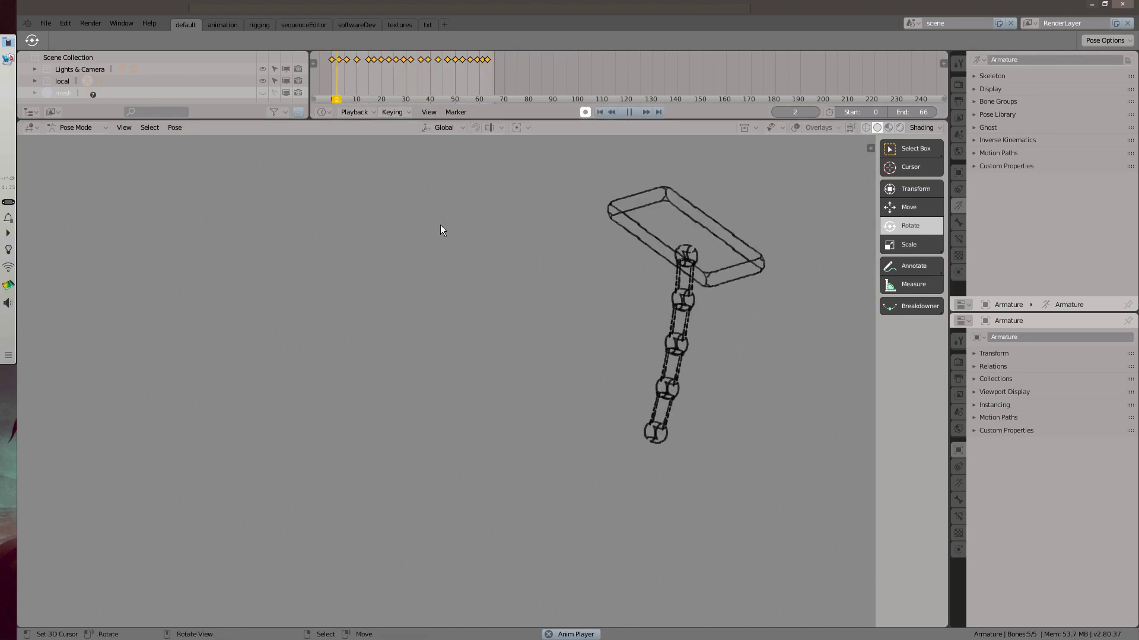
middle_click_drag(440, 225, 474, 349)
middle_click_drag(403, 327, 534, 403)
middle_click_drag(669, 429, 788, 130, "shift")
Step: Show the viewport overlays and examine the chain's bones from different angles during playback
left_click(795, 126)
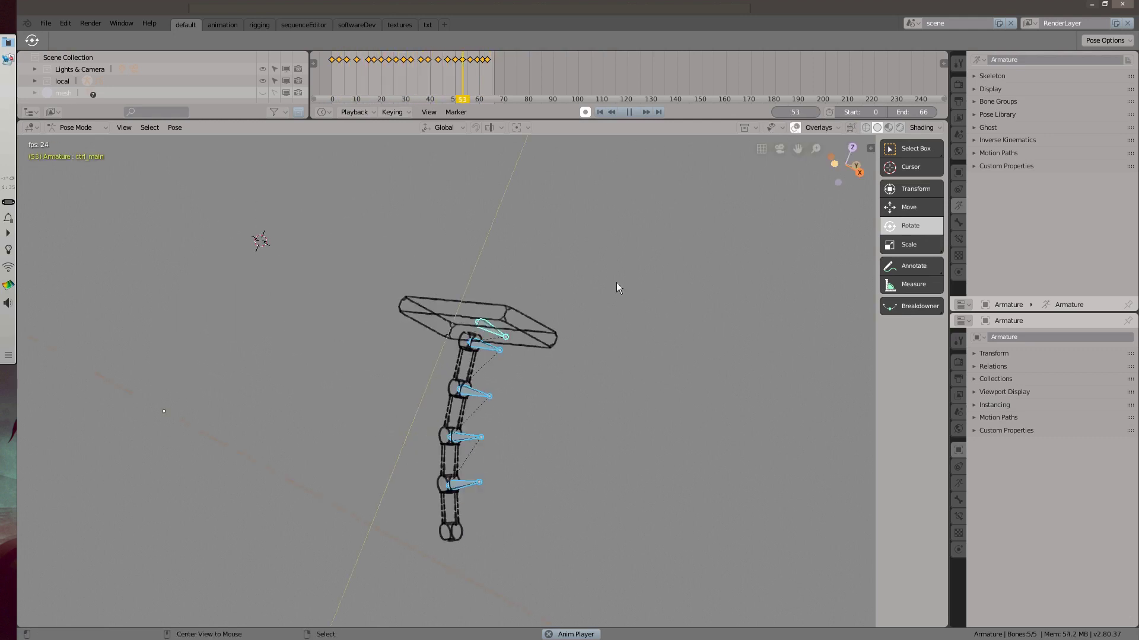
middle_click_drag(554, 369, 544, 326)
middle_click_drag(433, 332, 537, 326)
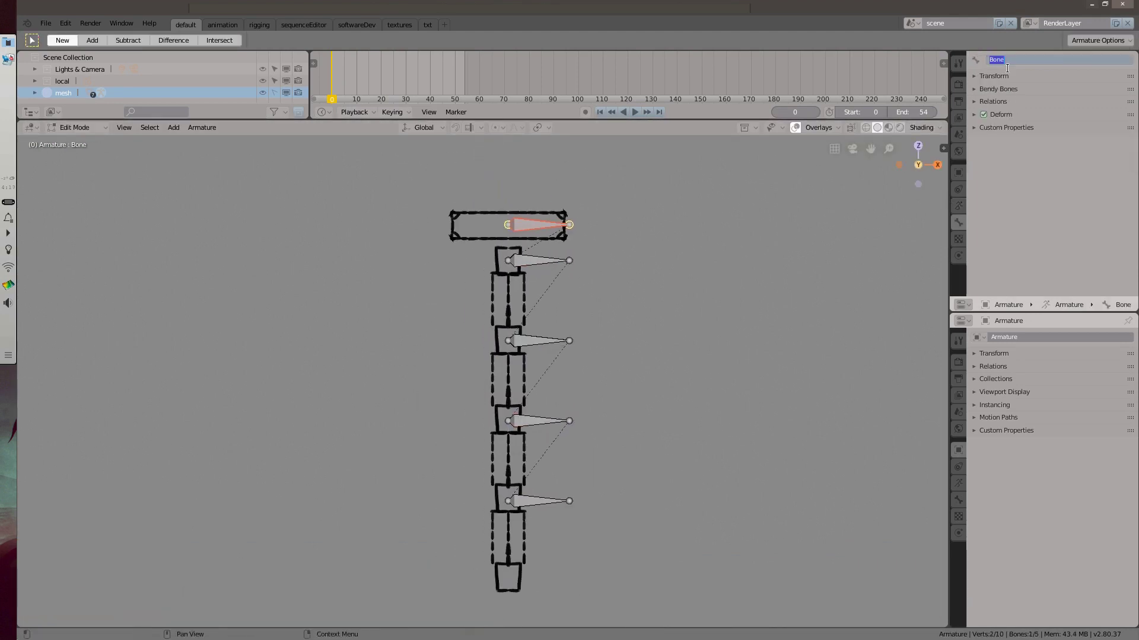
Step: Rename the armature bones down the chain, using ctrl_main for the slab and def_1 to def_4 for the segments
key("bracketright")
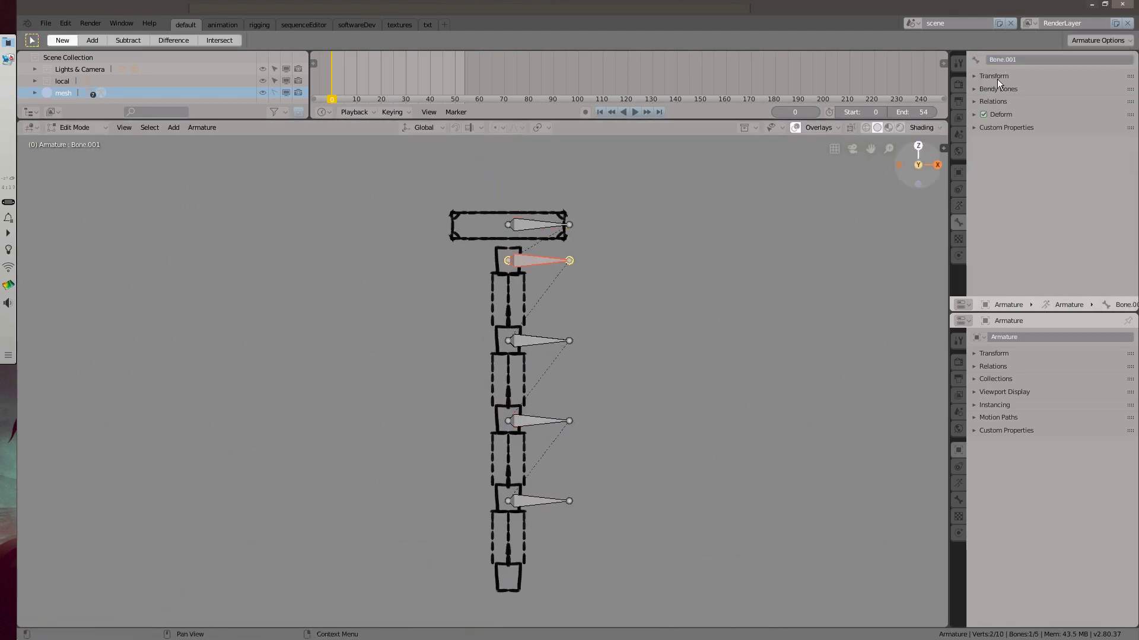
key("bracketright")
key("bracketright")
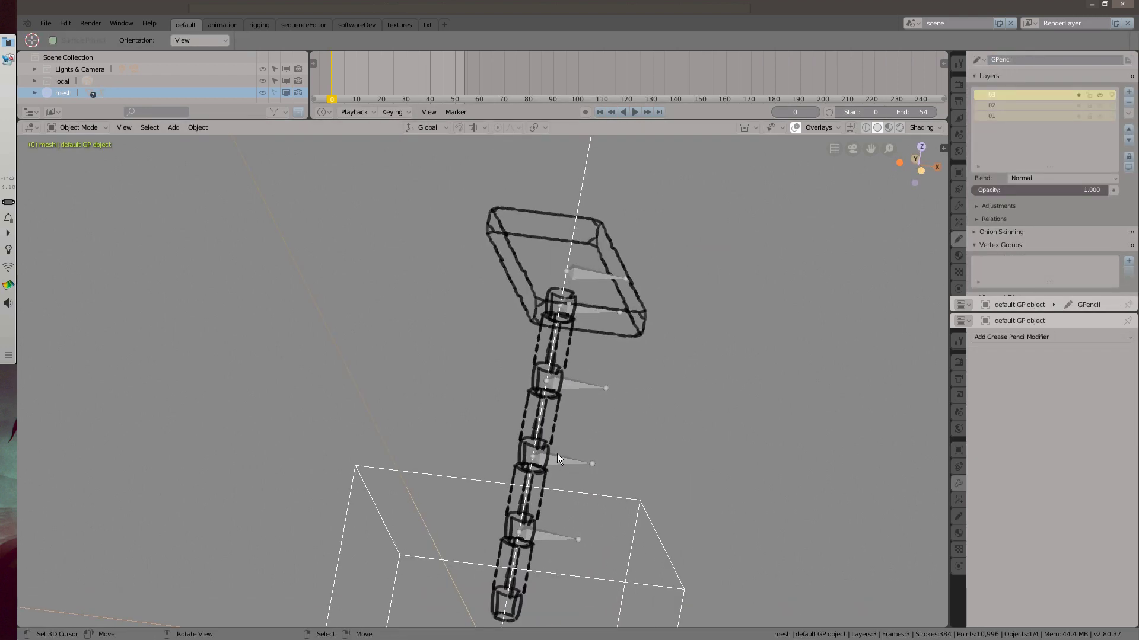
Step: Assign the slab's strokes on layer 01 to the ctrl_main vertex group and lock that layer
middle_click_drag(557, 453, 626, 390)
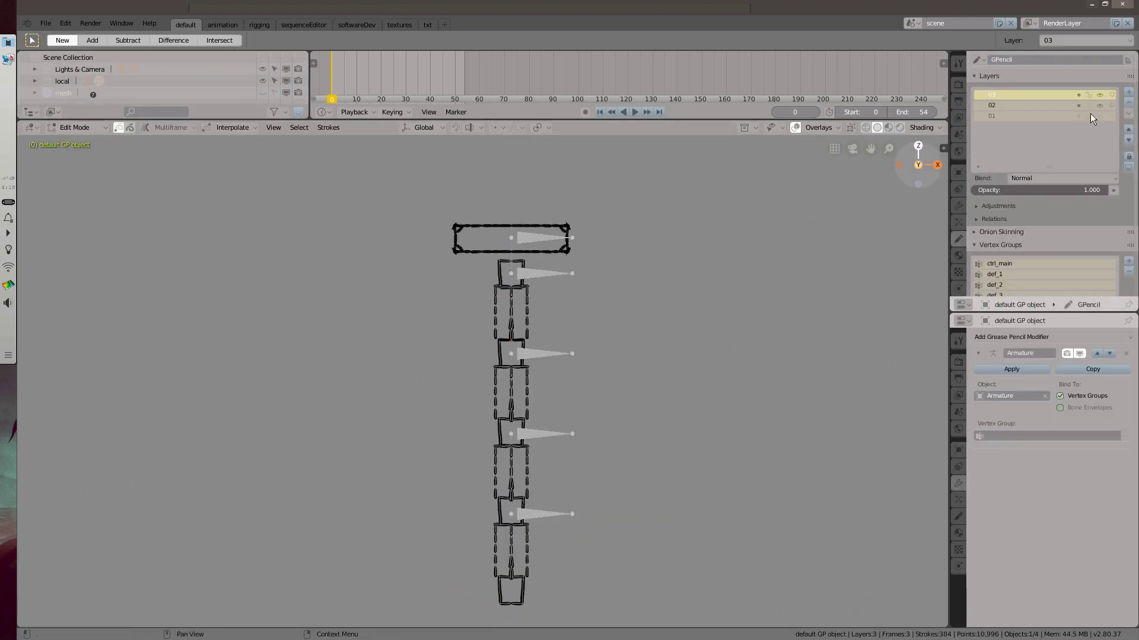
left_click(1020, 231)
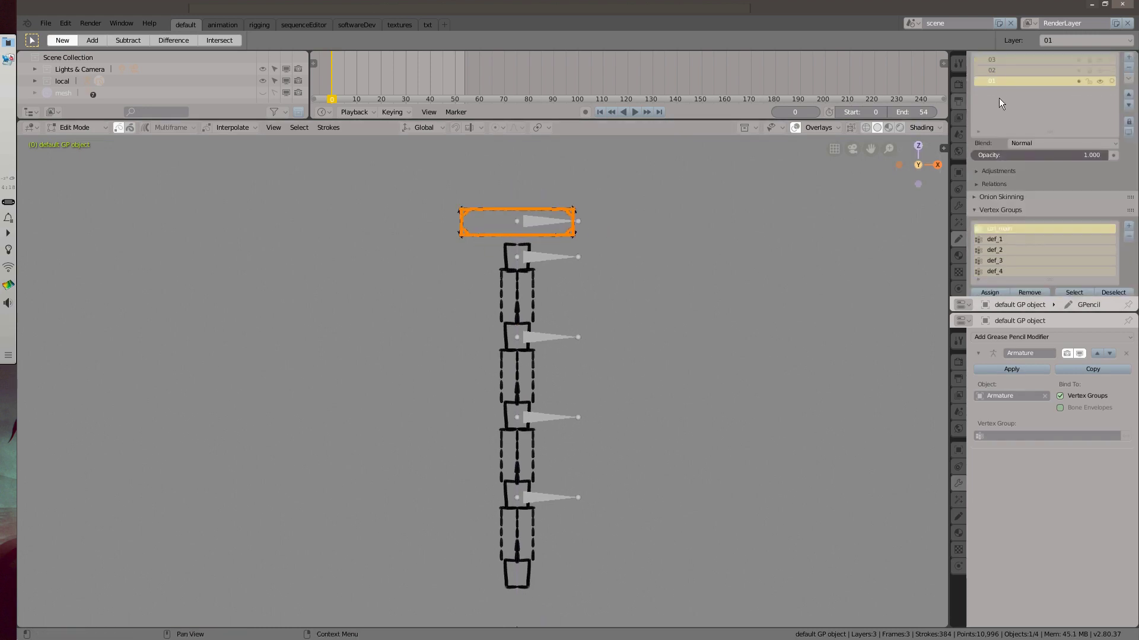
left_click(1089, 81)
Step: Unlock layers 02 and 03 and assign the linked strokes of the uppermost chain segment to the def_1 vertex group
left_click_drag(1088, 71, 1089, 60)
left_click(1038, 60)
key("b")
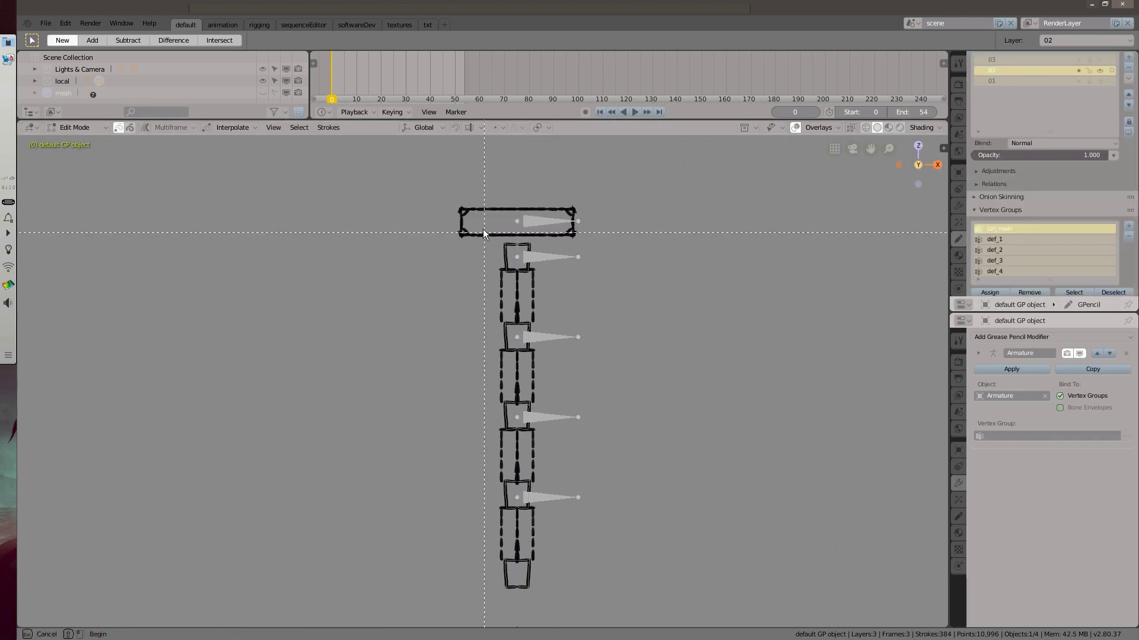
left_click_drag(483, 236, 552, 277)
key("ctrl+l")
left_click(1015, 240)
Step: Clear the selection and assign the second chain segment's strokes to the def_2 vertex group
key("alt+a")
key("b")
left_click_drag(479, 326, 565, 383)
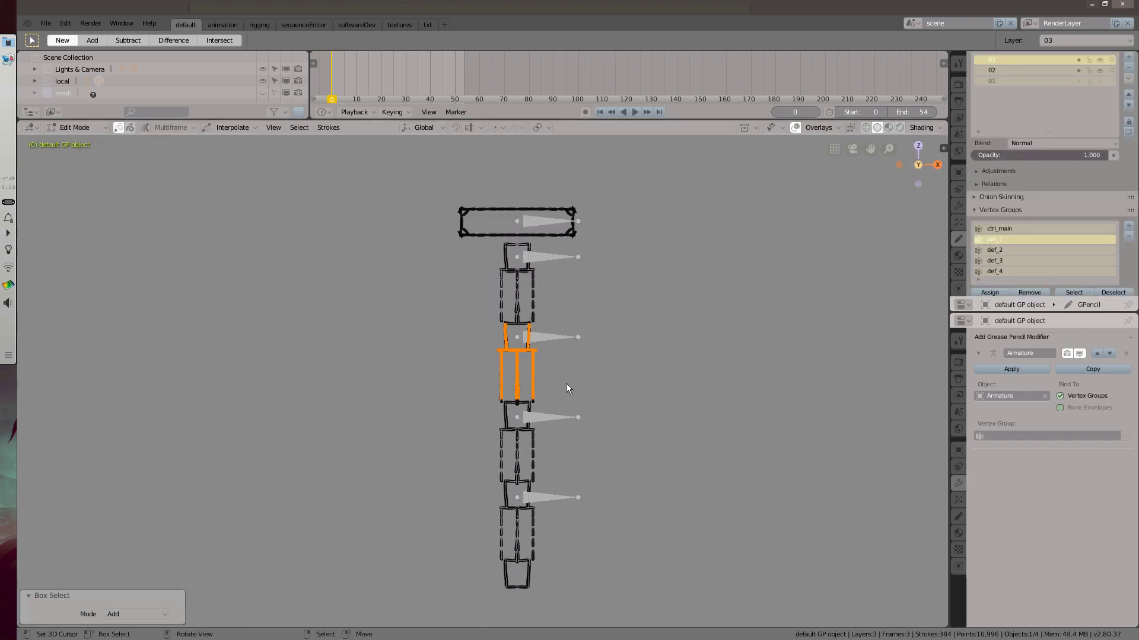
middle_click_drag(534, 300, 533, 244, "ctrl")
middle_click_drag(549, 202, 549, 255, "ctrl")
left_click(1015, 250)
Step: Select all linked strokes of the third chain segment and assign them to the def_3 vertex group
key("b")
left_click_drag(458, 405, 553, 467)
key("ctrl+l")
left_click(1016, 261)
middle_click_drag(552, 415, 549, 344, "shift")
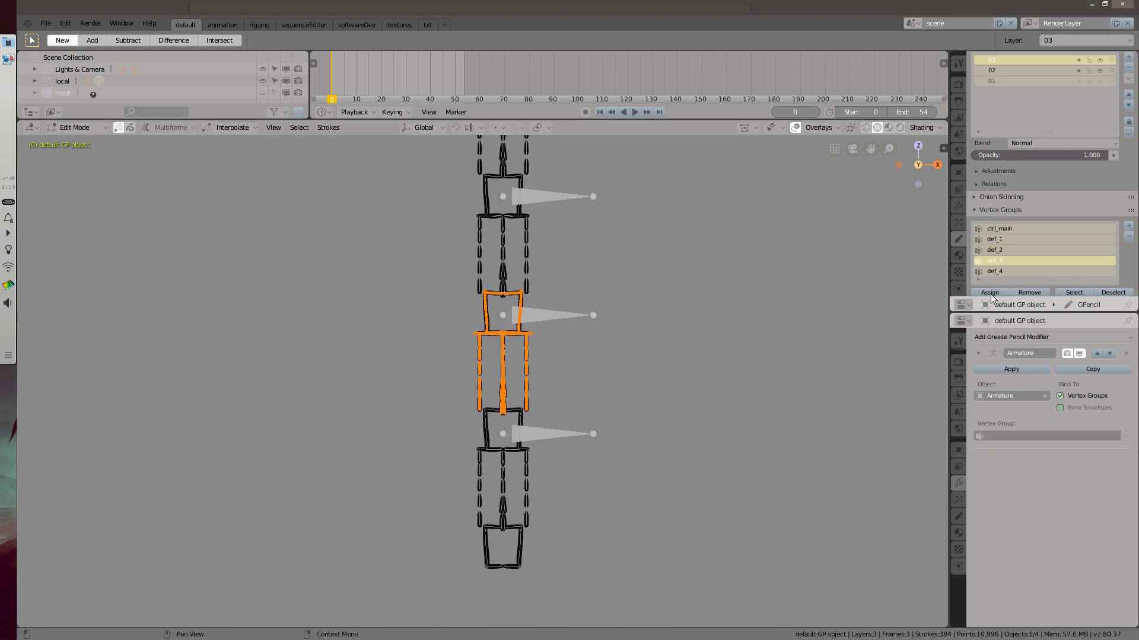
Step: Assign the lowest chain segment's linked strokes to the def_4 vertex group and leave Edit Mode
left_click_drag(460, 446, 575, 546)
key("ctrl+l")
left_click(1015, 271)
middle_click_drag(545, 596, 549, 622, "ctrl")
key("Tab")
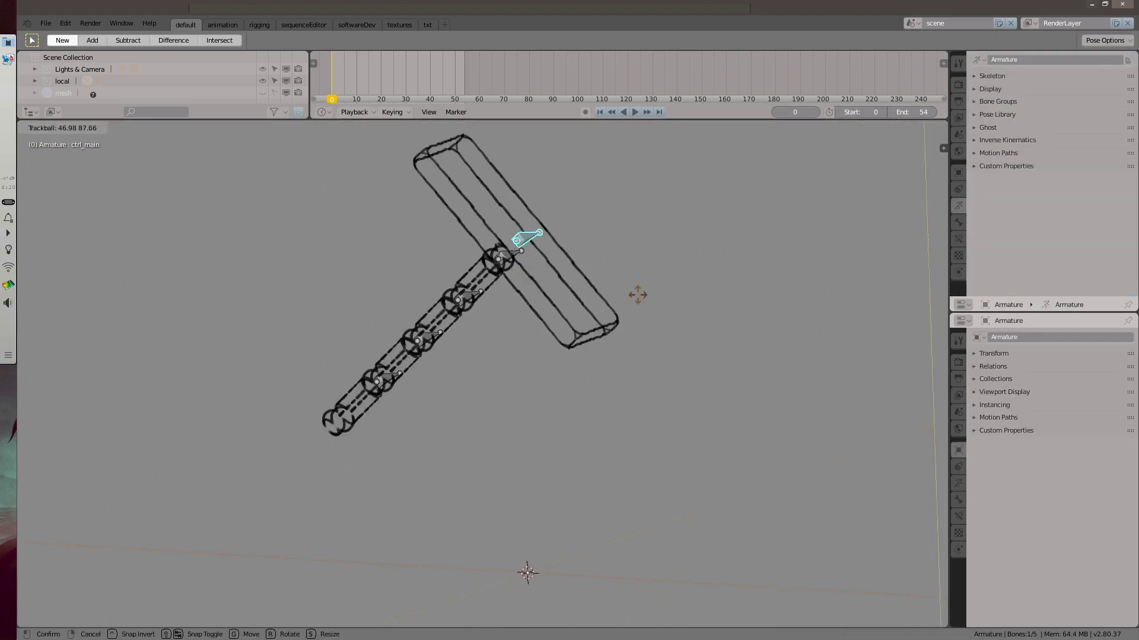
Step: Show the transform tools in Pose Mode and set the pivot point to Bounding Box Center
middle_click_drag(574, 249, 574, 225)
key("t")
middle_click_drag(574, 178, 574, 224, "shift")
left_click(521, 127)
left_click(516, 164)
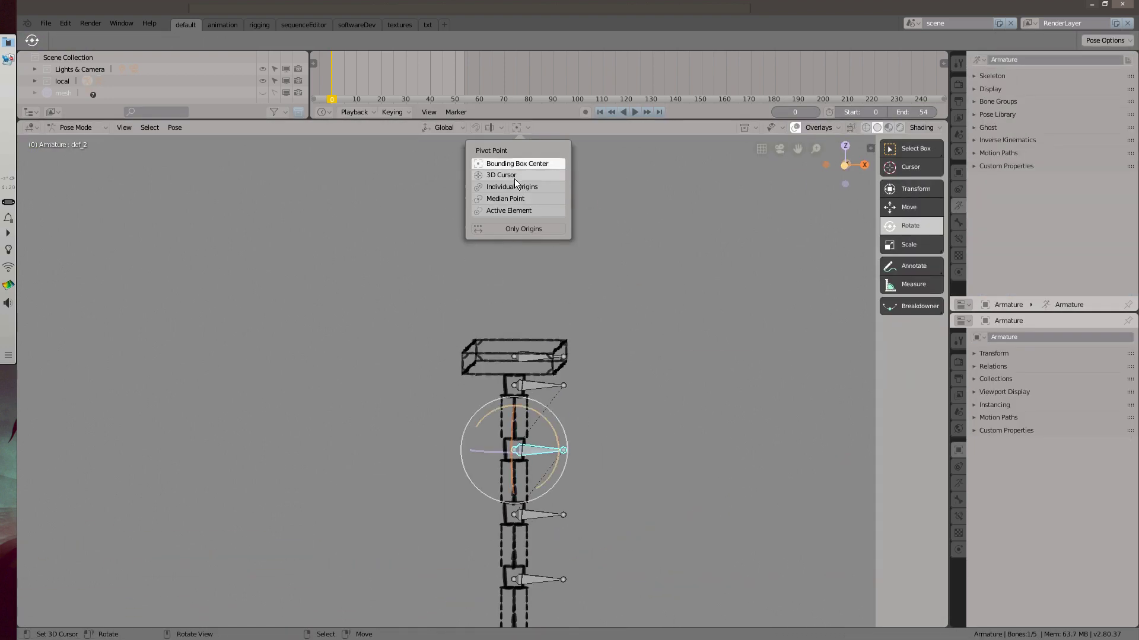
Step: Rotate the armature's bones to tilt the slab and bend the chain into a curve, then deselect all bones
middle_click_drag(558, 451, 563, 386, "shift")
key("r")
right_click(576, 428)
right_click(542, 292)
key("alt+a")
middle_click_drag(700, 325, 674, 334)
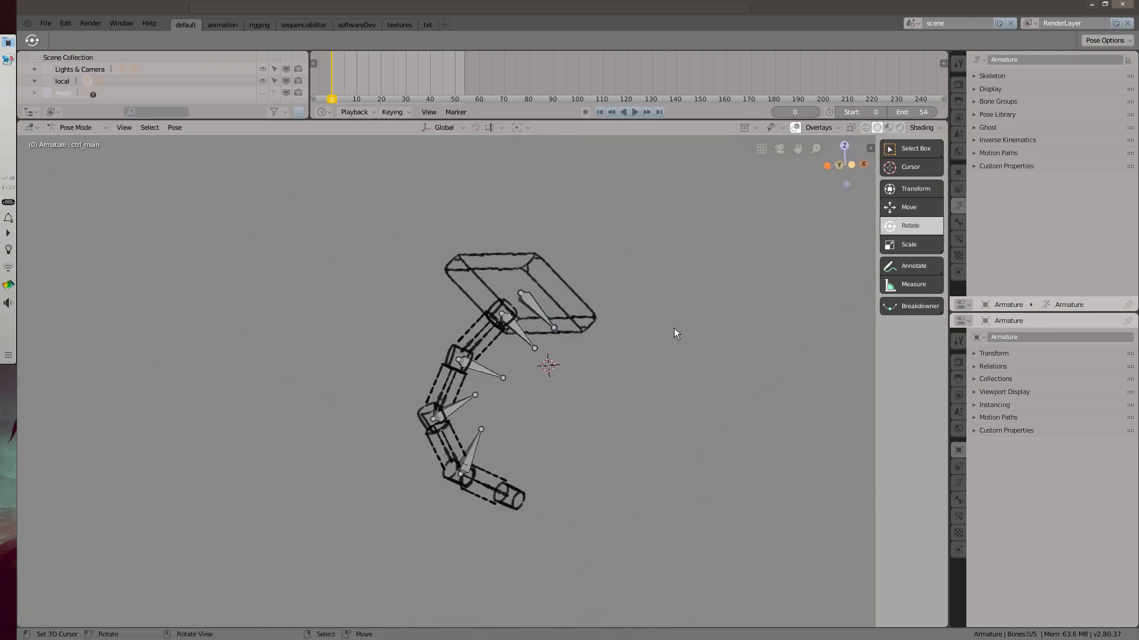